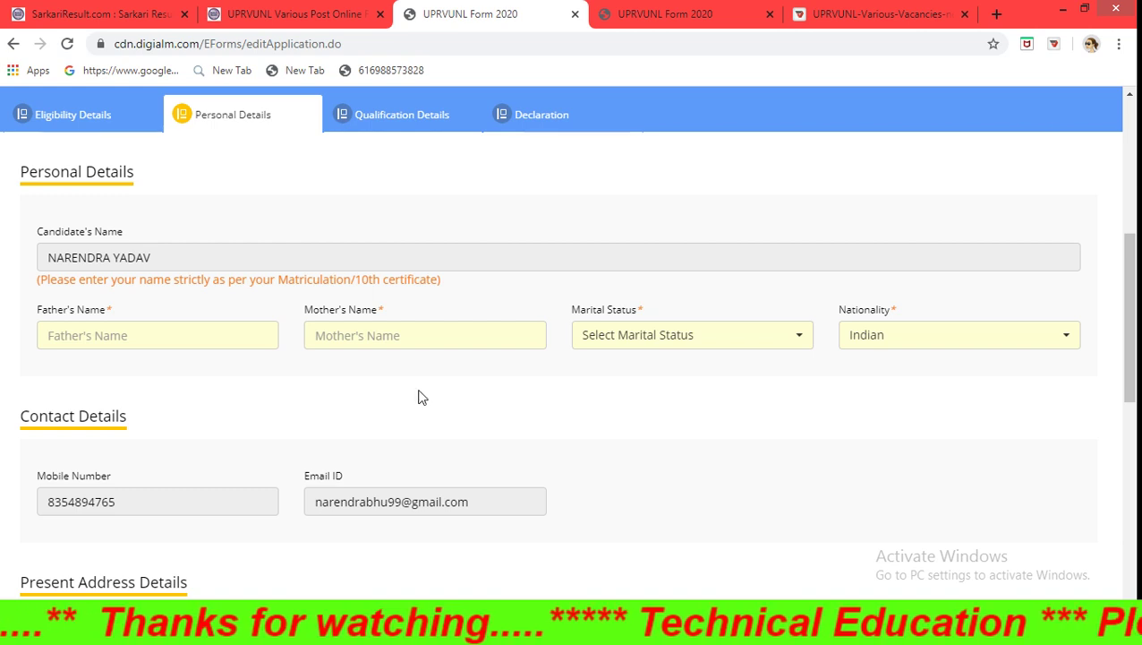
# Step: Set the candidate's marital status to Unmarried in the personal details
pyautogui.click(606, 346)
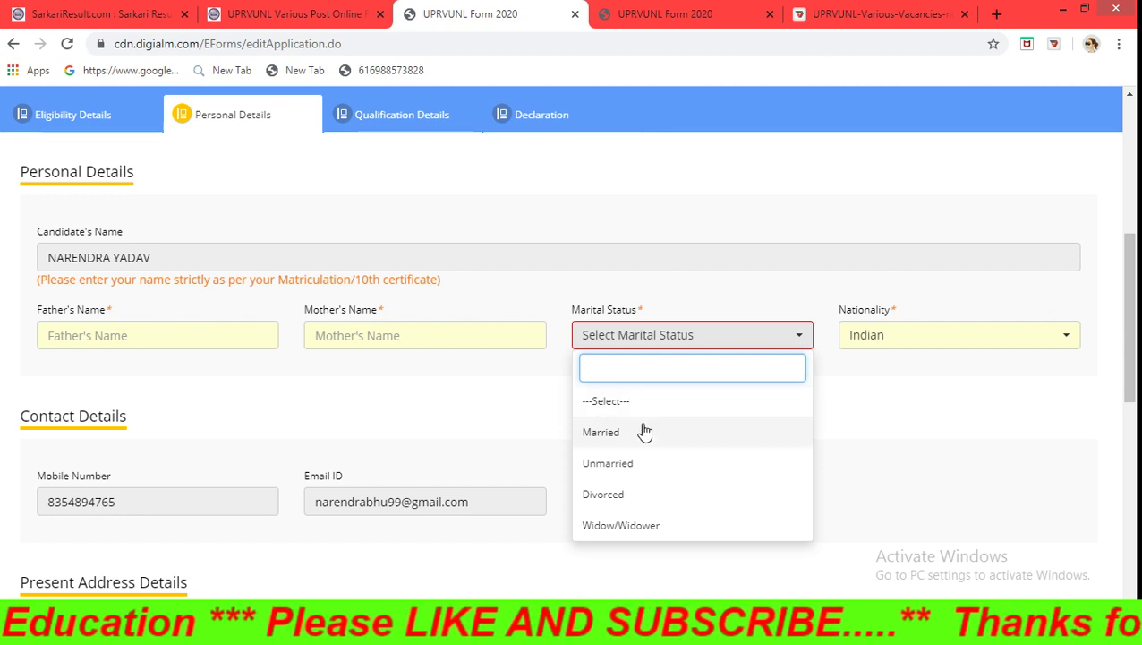
pyautogui.click(632, 463)
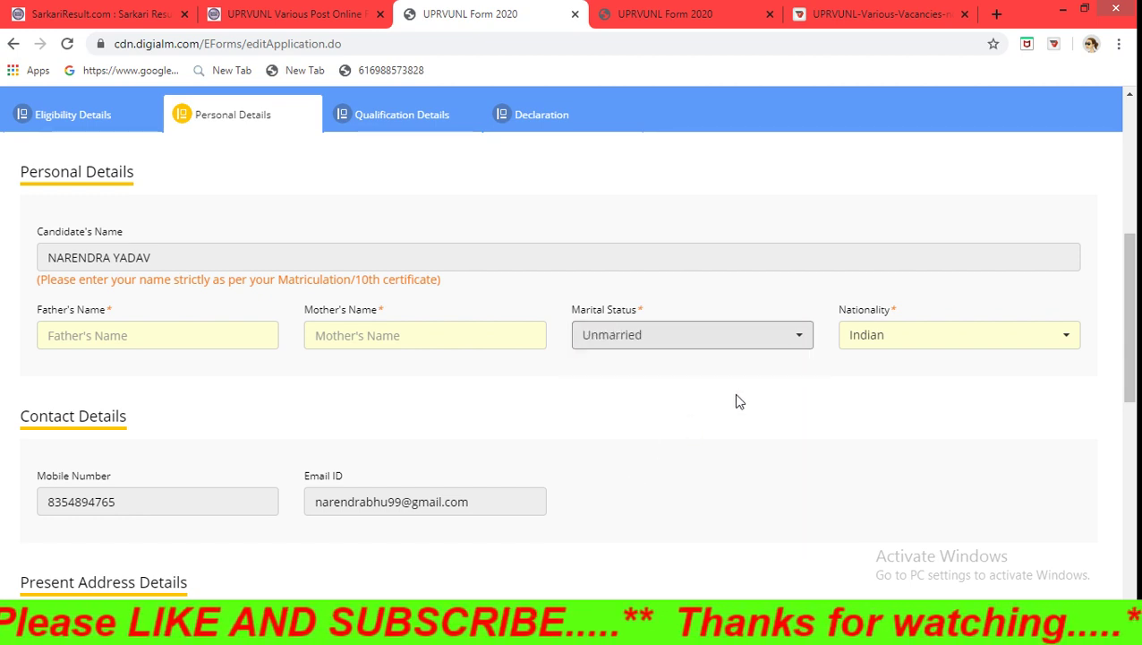
# Step: Examine the present and permanent address fields, including the available options for the present address state
pyautogui.scroll(-2, 215, 523)
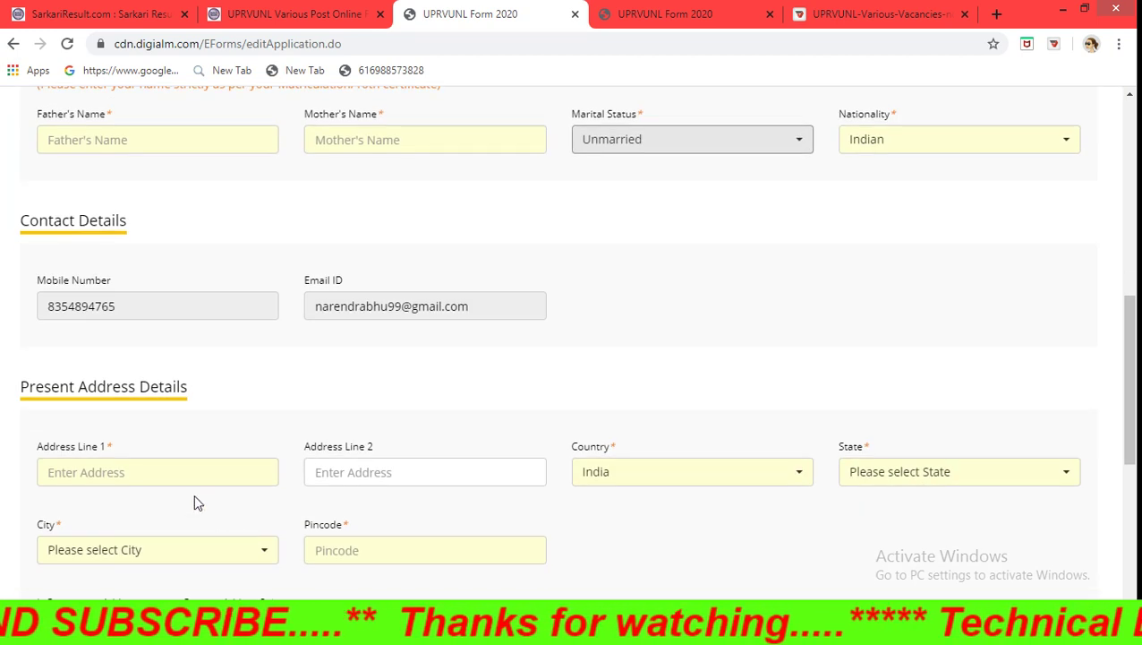
pyautogui.scroll(-2, 167, 469)
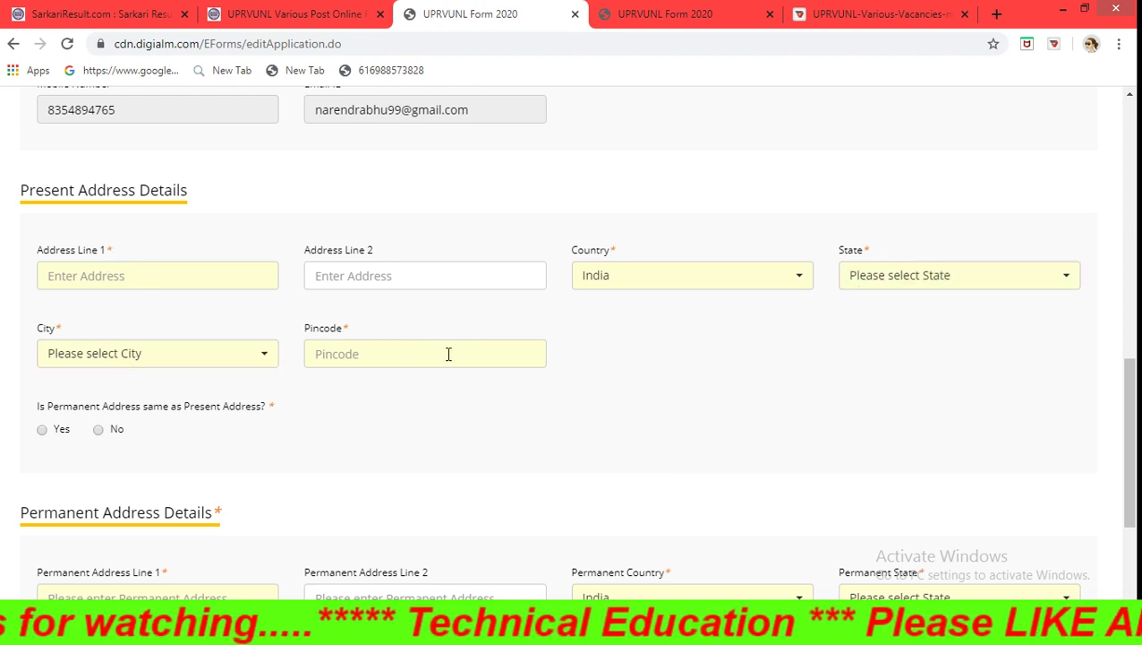
pyautogui.click(913, 277)
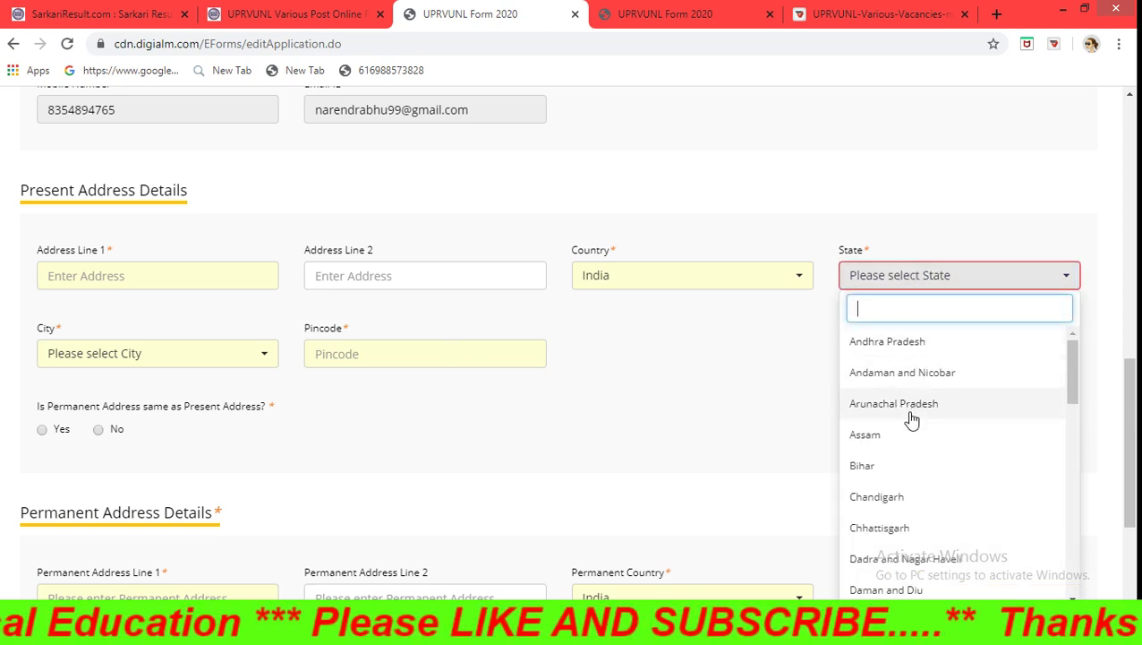
pyautogui.scroll(-6, 911, 419)
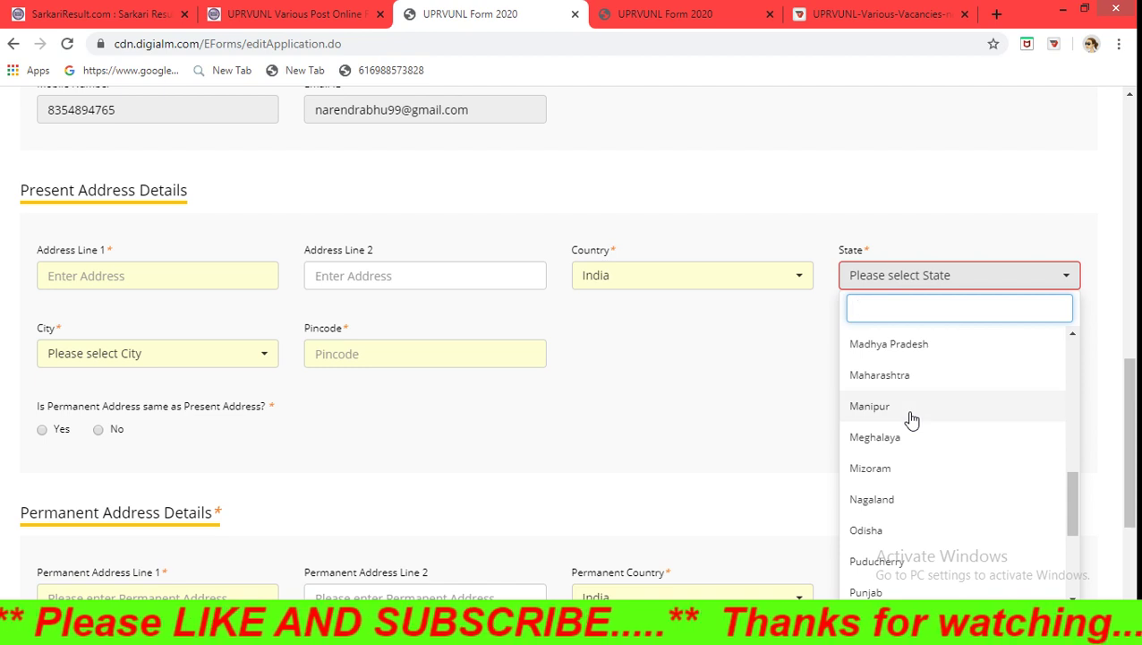
pyautogui.scroll(2, 912, 419)
pyautogui.scroll(1, 911, 419)
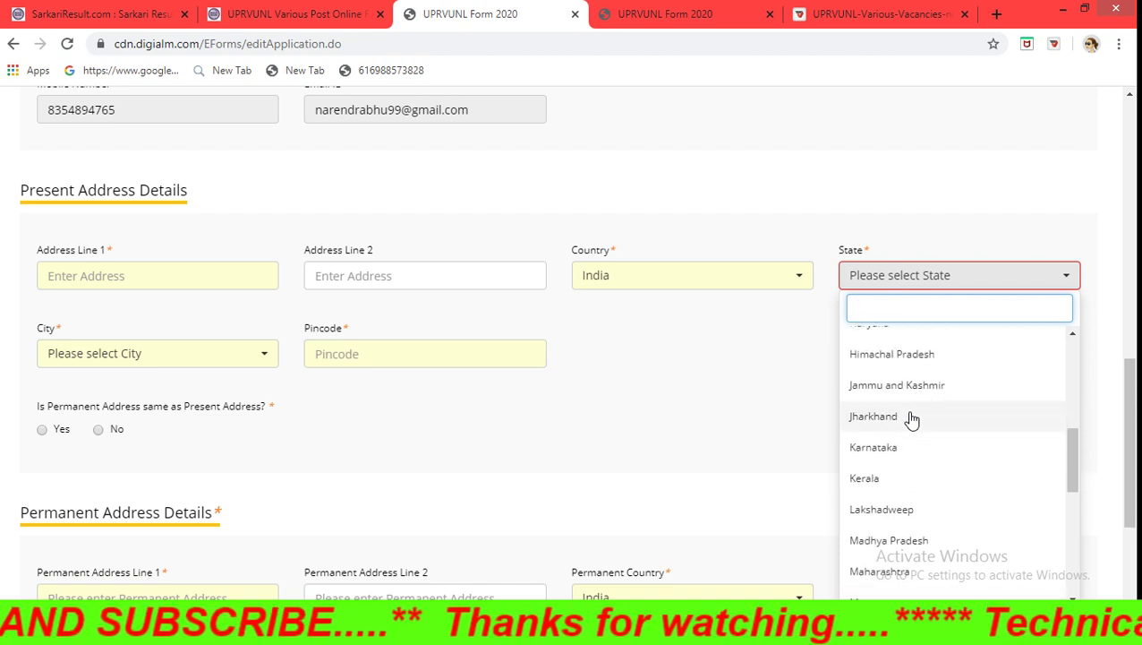
pyautogui.click(647, 420)
pyautogui.scroll(-2, 240, 388)
pyautogui.scroll(-1, 240, 389)
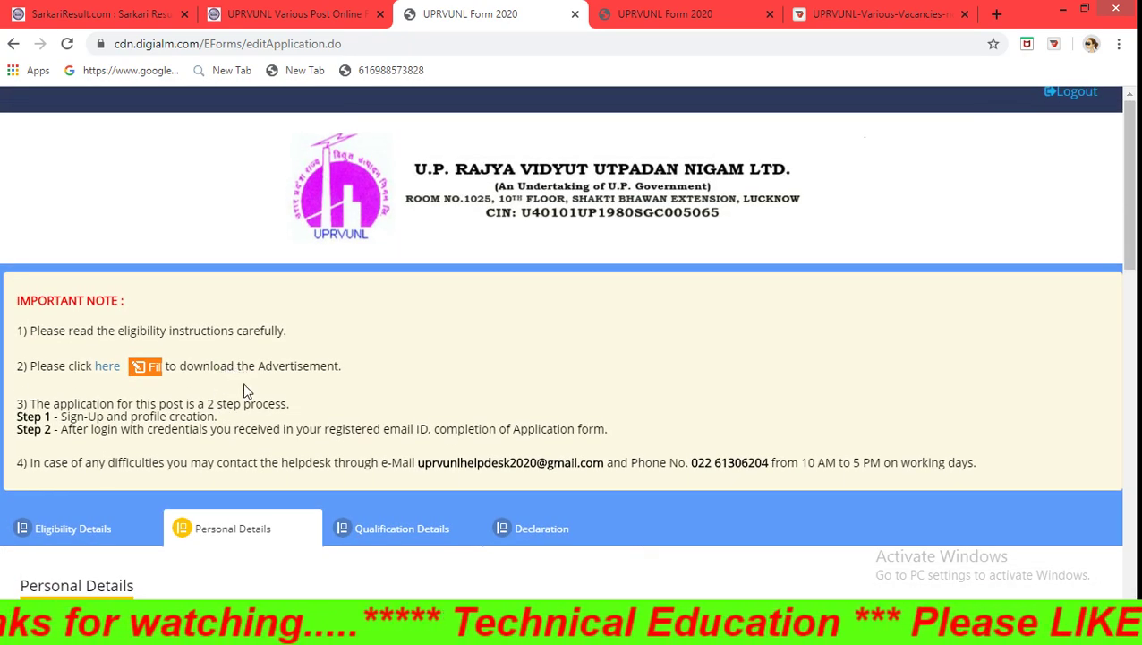
# Step: Open the qualification details and clear the subject combination in the matriculation (10th) section
pyautogui.click(402, 527)
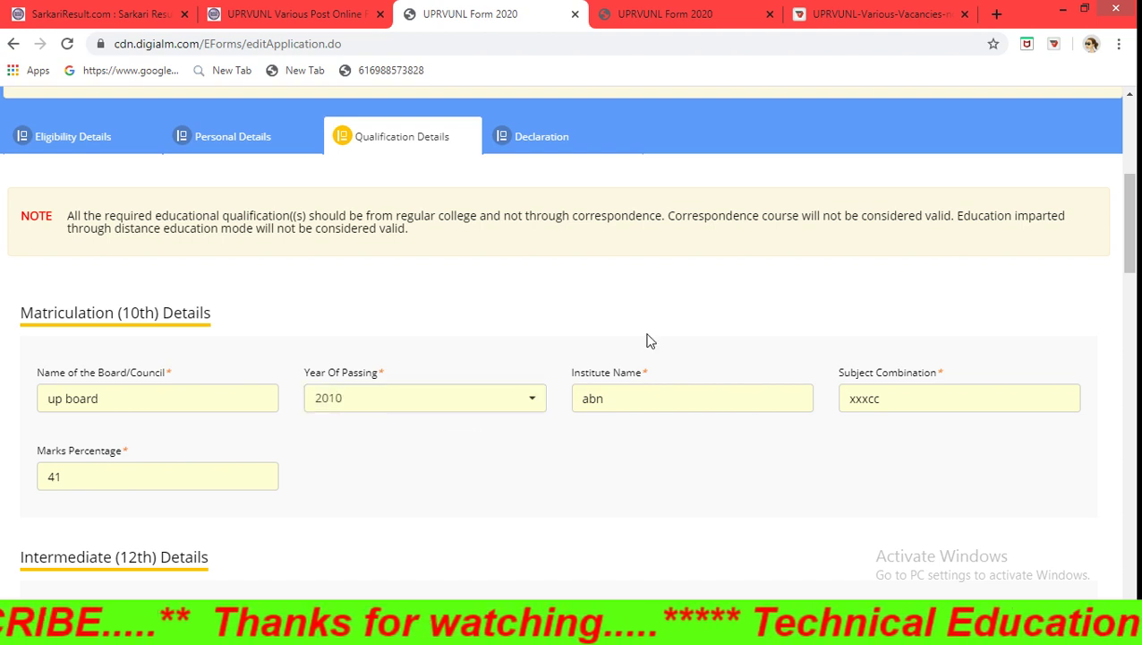
pyautogui.click(902, 399)
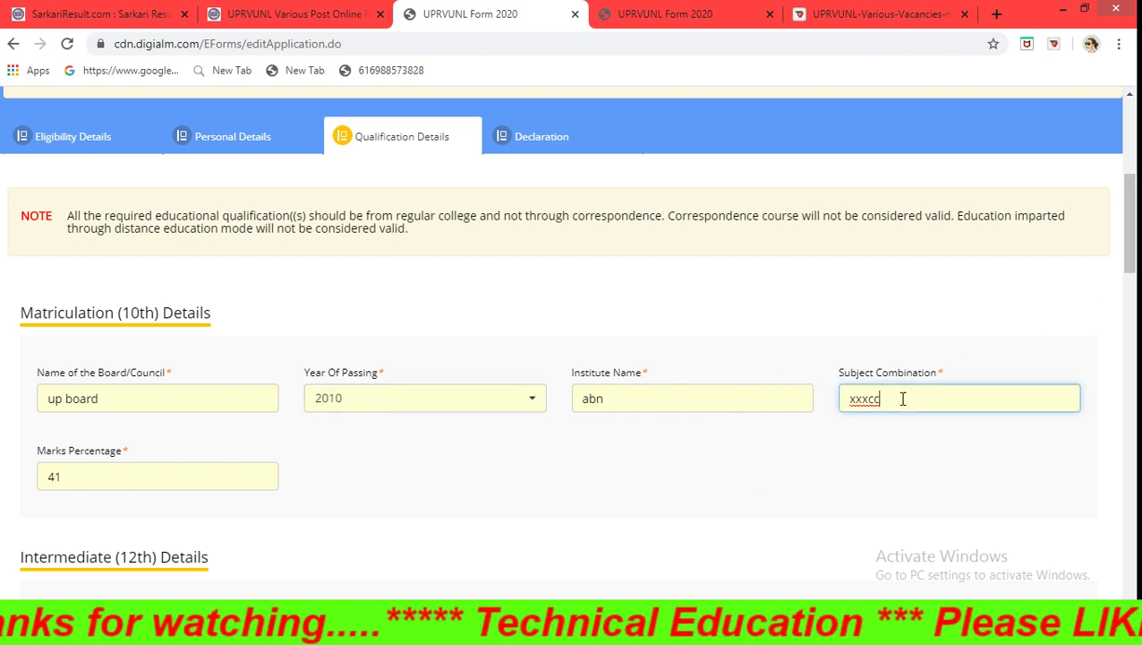
pyautogui.press('BackSpace')
pyautogui.press('BackSpace')
pyautogui.press('BackSpace')
pyautogui.press('BackSpace')
pyautogui.press('BackSpace')
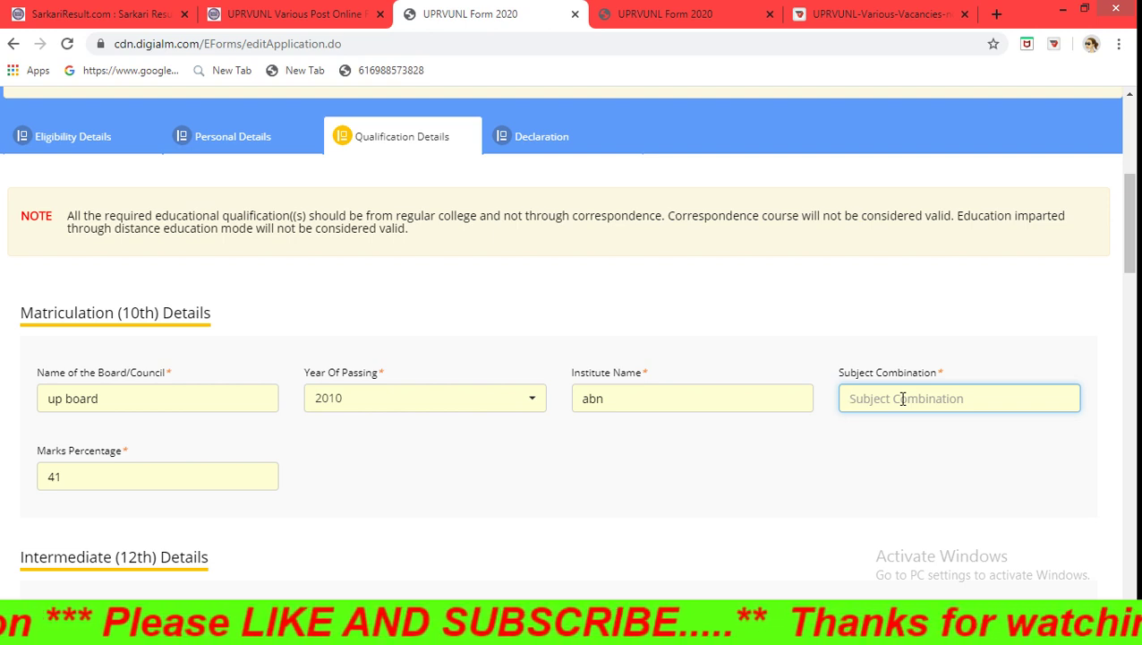
# Step: Enter "marthscirgnngh" as the subject combination in the matriculation (10th) details
pyautogui.scroll(-4, 902, 398)
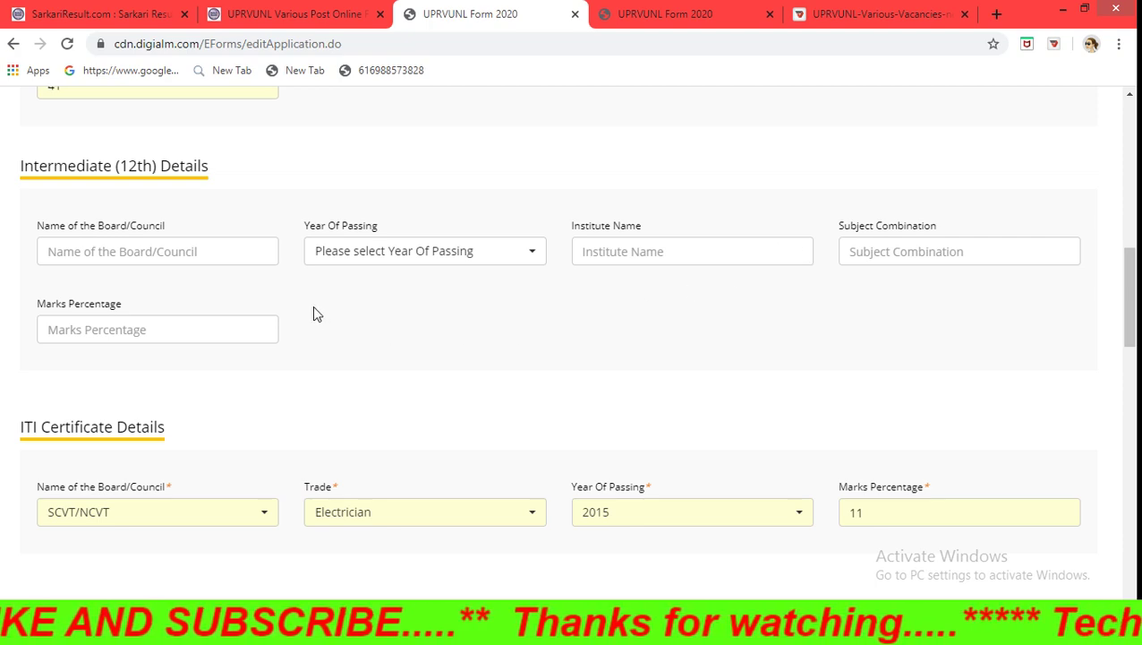
pyautogui.scroll(6, 393, 290)
pyautogui.scroll(-2, 779, 484)
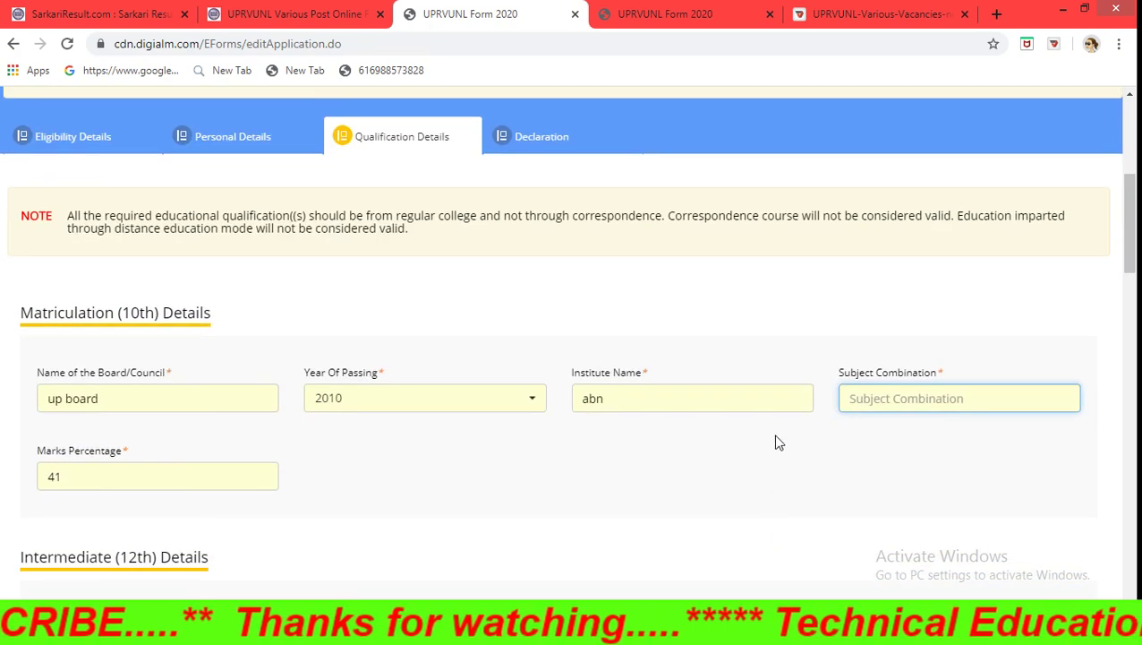
pyautogui.click(913, 427)
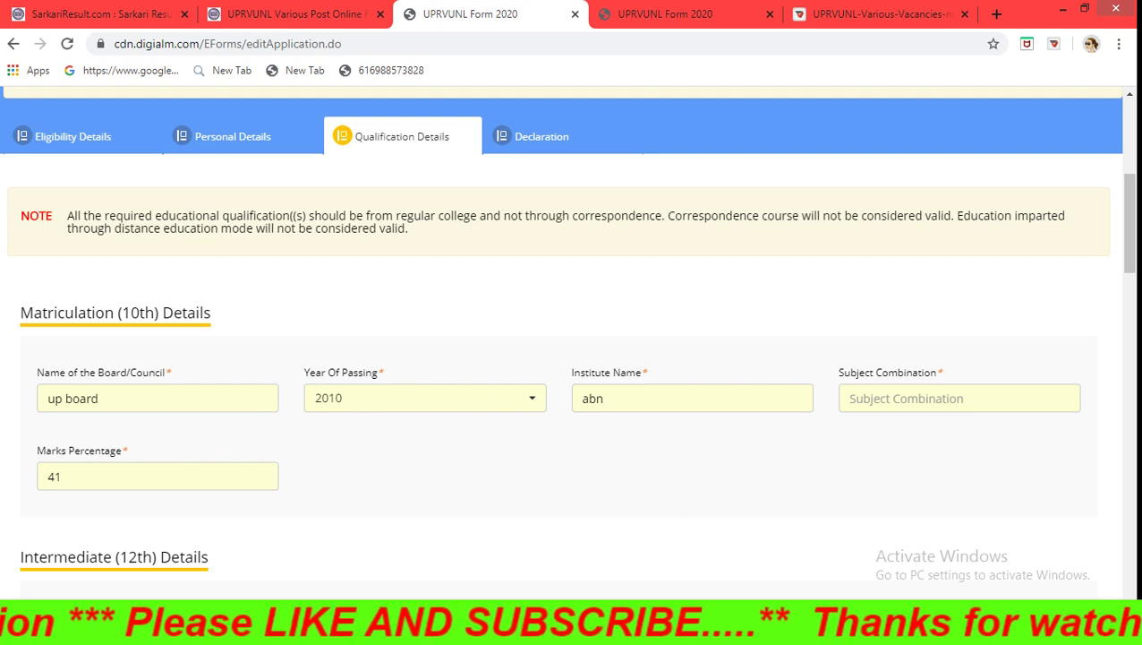
pyautogui.click(931, 403)
pyautogui.write('m')
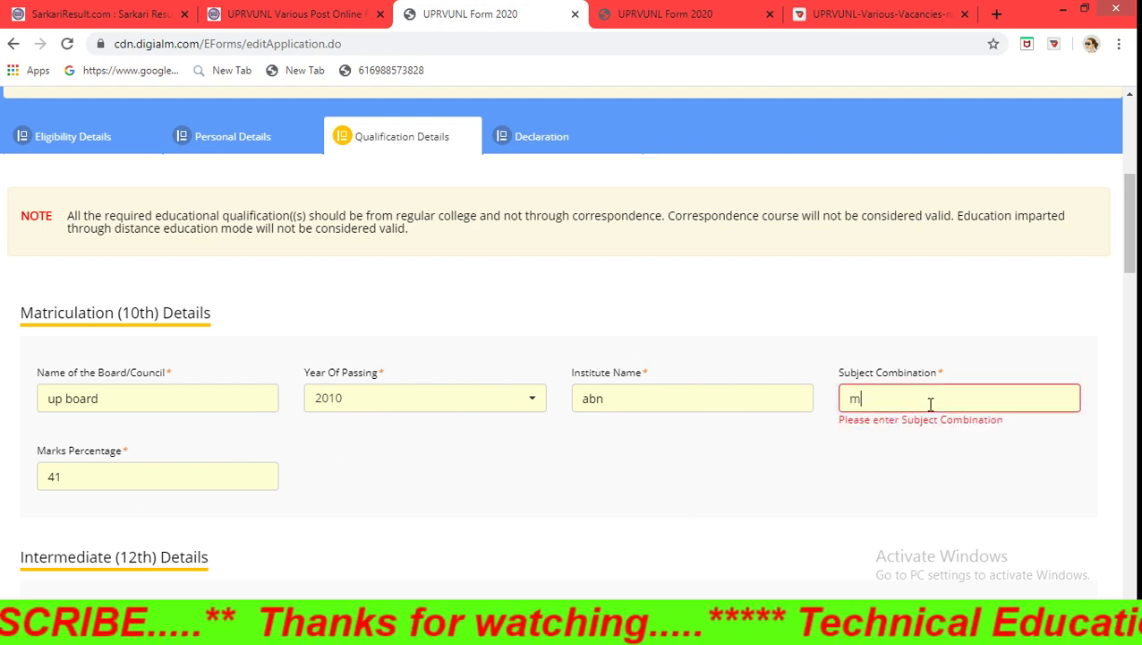
pyautogui.write('arth')
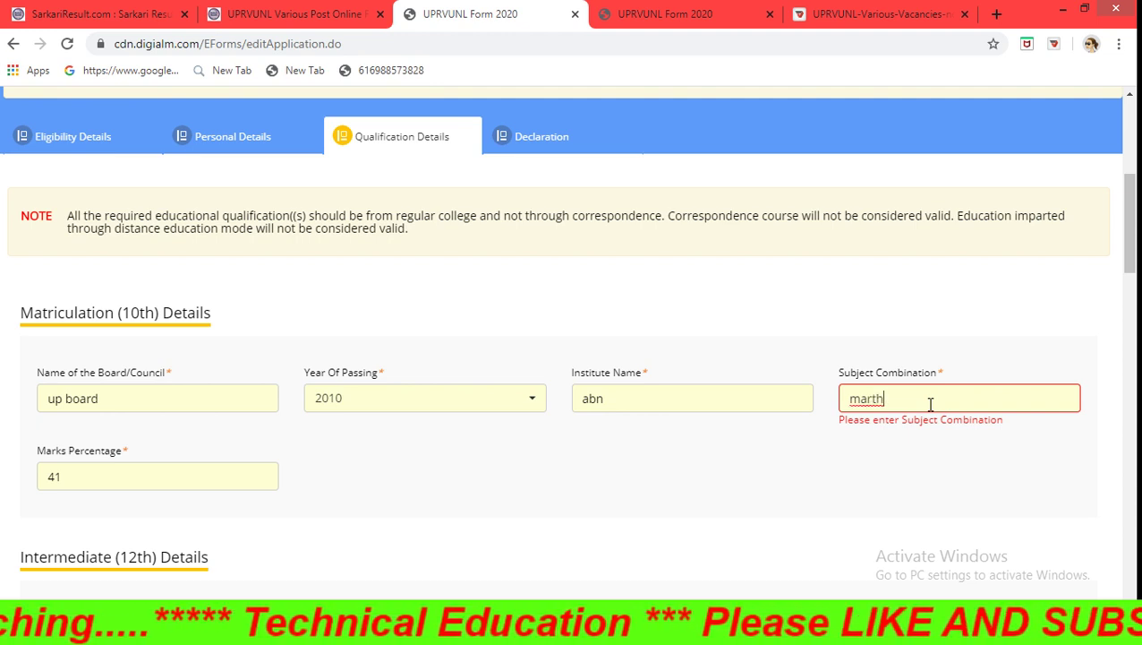
pyautogui.write('sci')
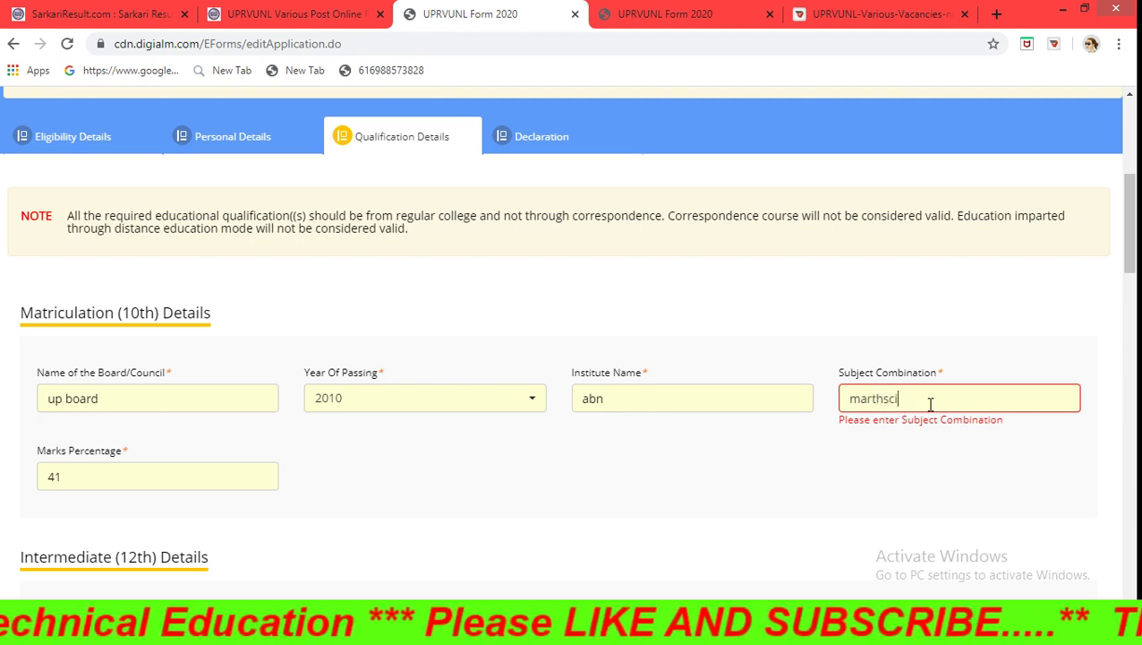
pyautogui.write('rgnngh')
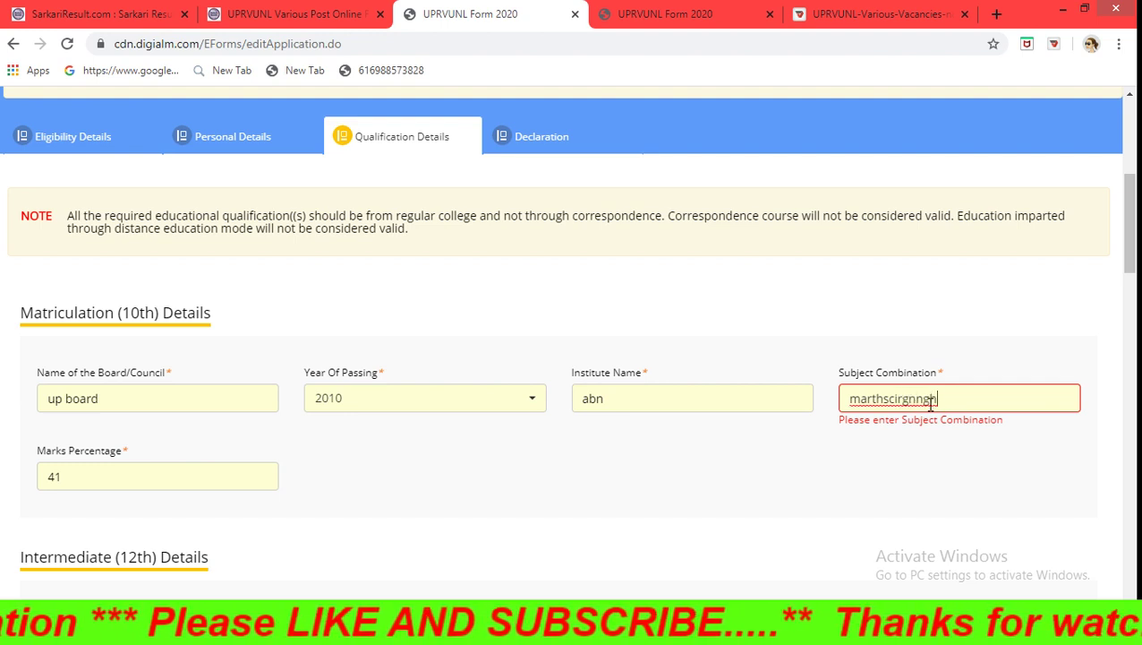
# Step: Review the 12th, ITI and degree sections, and inspect the ITI certificate's trade and year-of-passing options
pyautogui.scroll(-4, 717, 474)
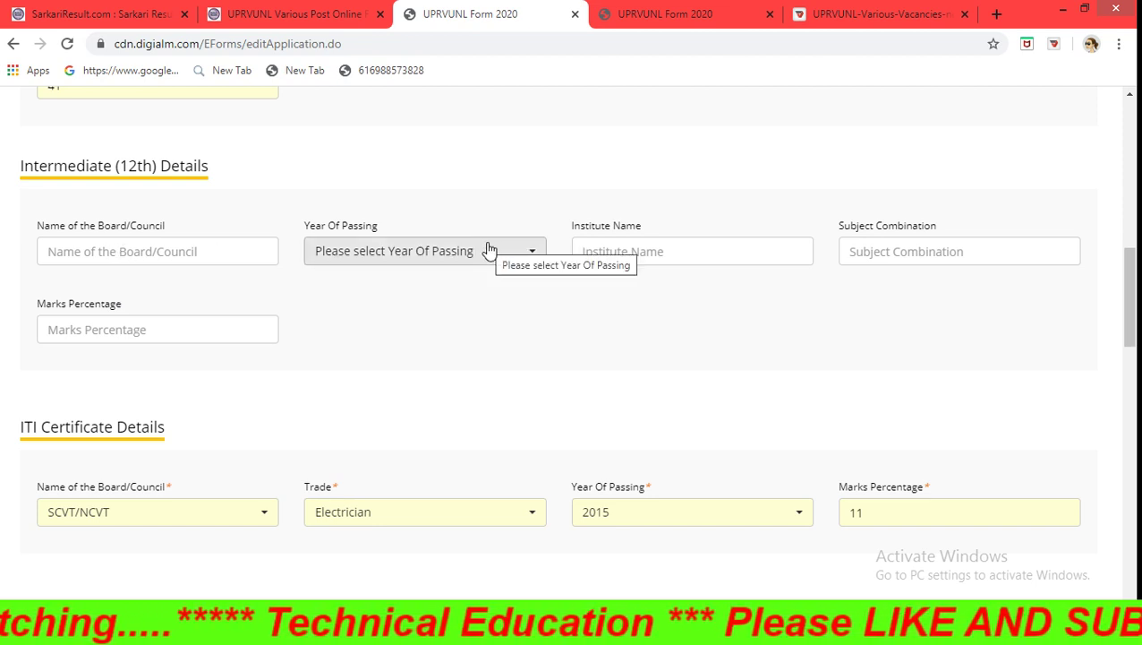
pyautogui.scroll(-6, 184, 322)
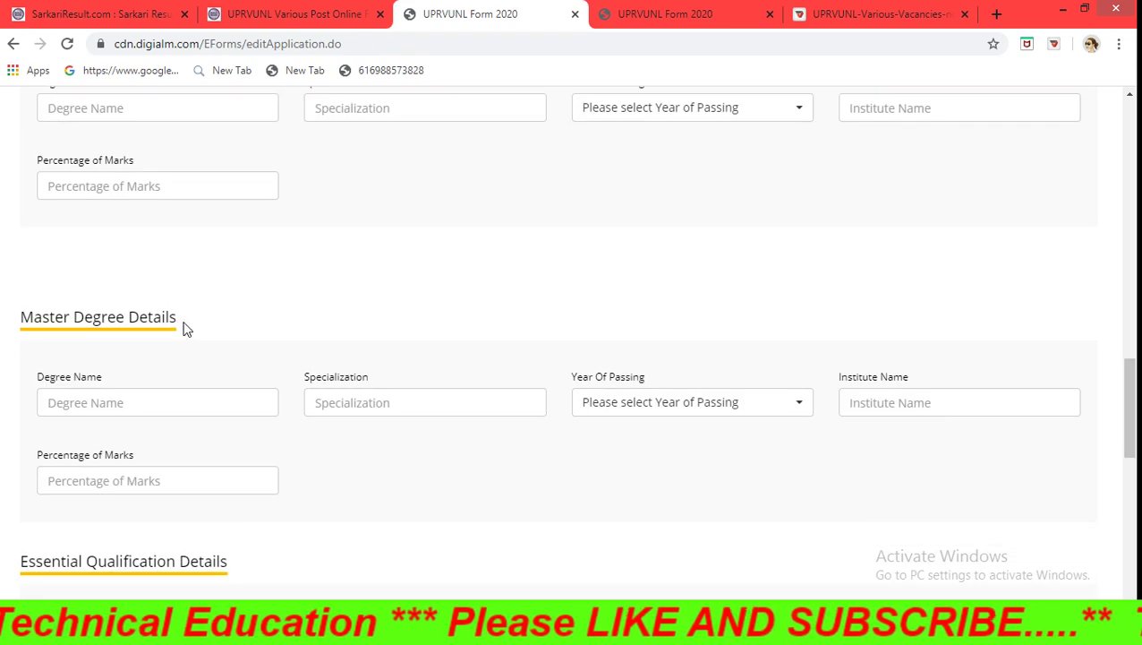
pyautogui.scroll(2, 184, 327)
pyautogui.scroll(2, 122, 303)
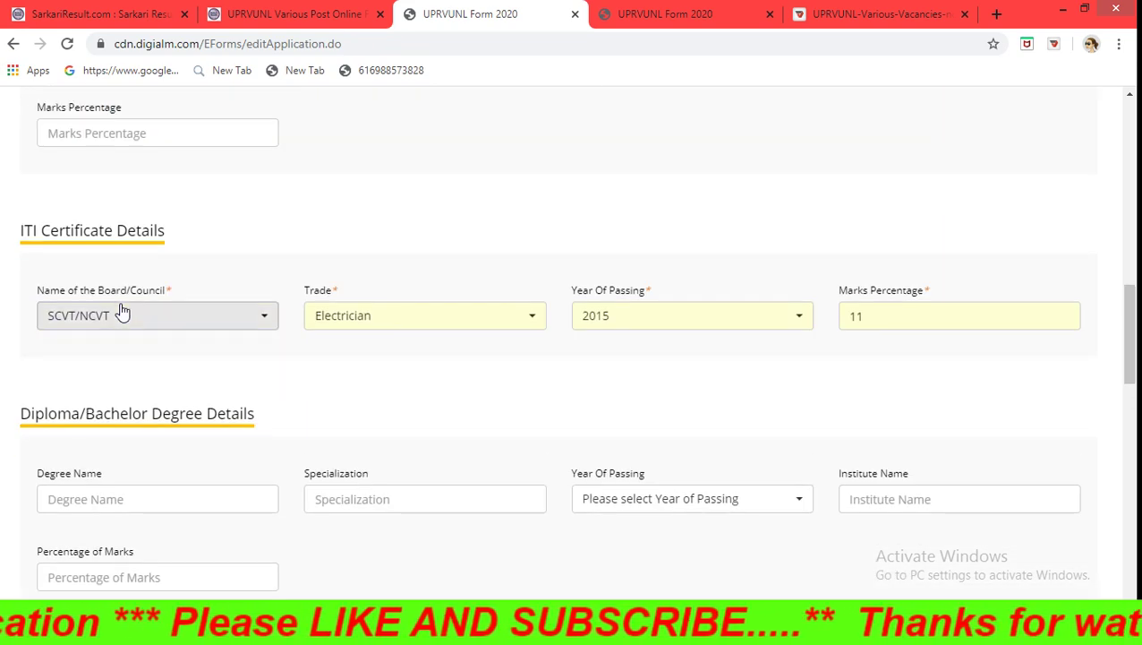
pyautogui.click(357, 324)
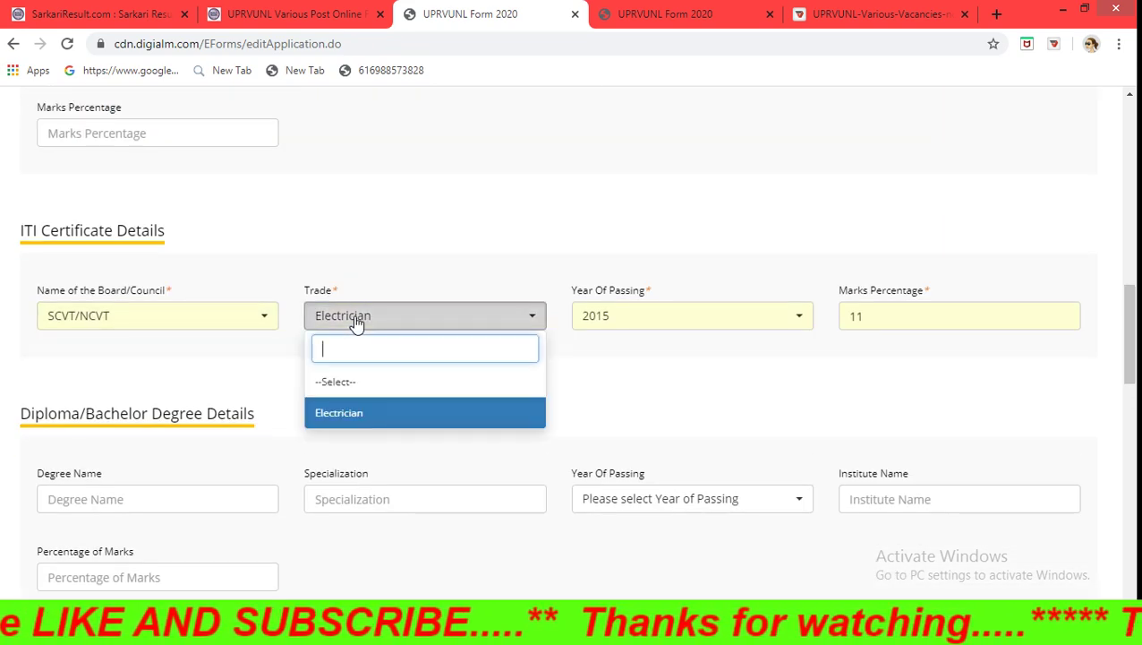
pyautogui.click(544, 313)
pyautogui.click(667, 317)
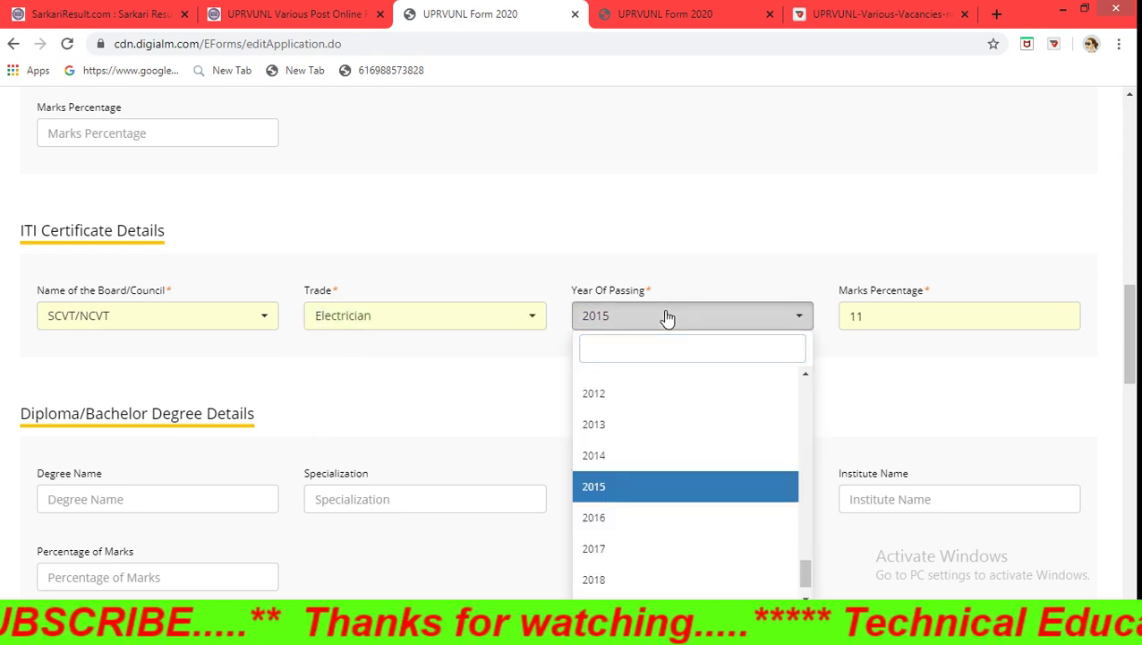
pyautogui.click(667, 318)
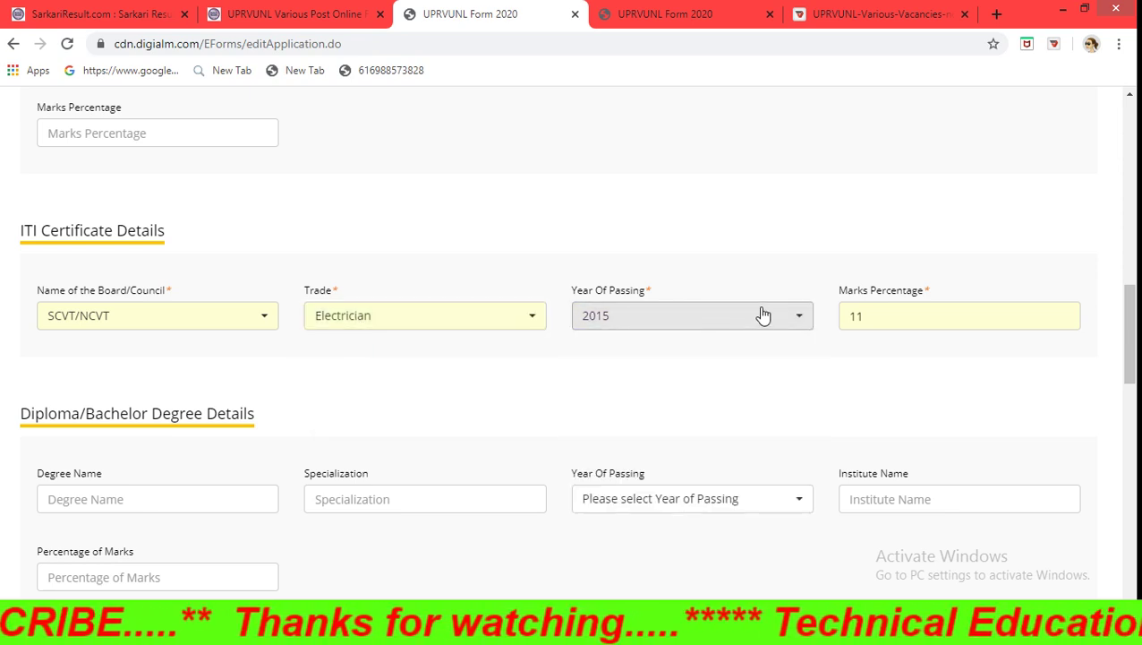
# Step: Set the marks percentage in the ITI certificate details to 78
pyautogui.click(882, 325)
pyautogui.press('BackSpace')
pyautogui.press('BackSpace')
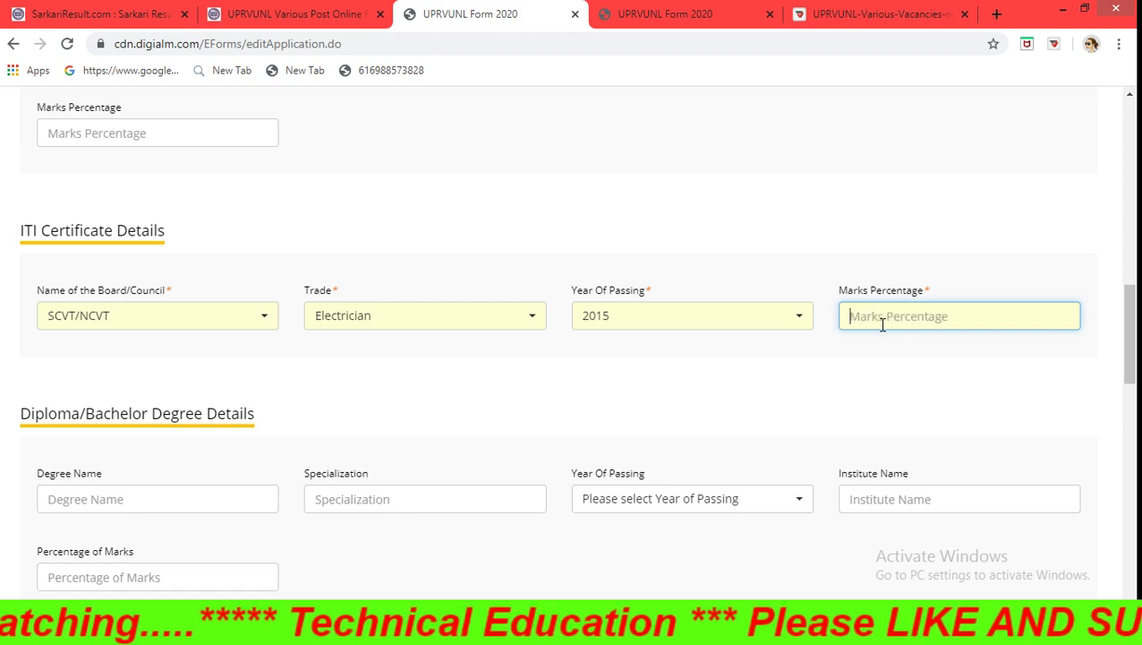
pyautogui.write('78')
pyautogui.click(778, 368)
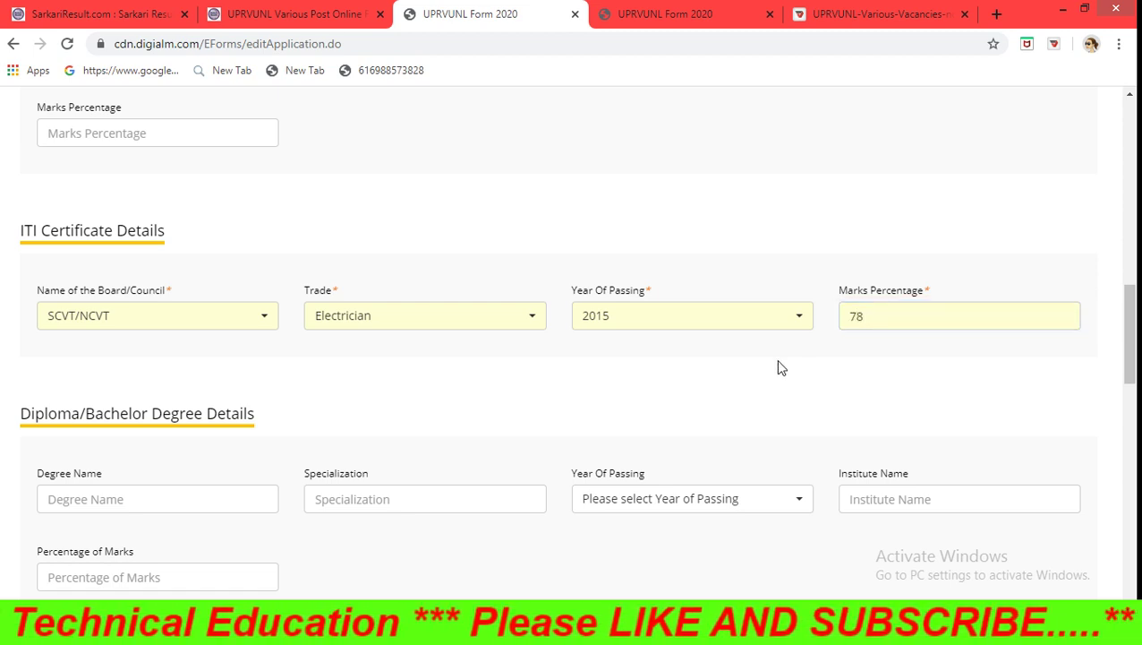
# Step: Try answering No to the essential qualification question about the 80-hour Course on Computer Concepts (CCC), and dismiss the alert
pyautogui.scroll(-2, 778, 368)
pyautogui.scroll(-4, 516, 383)
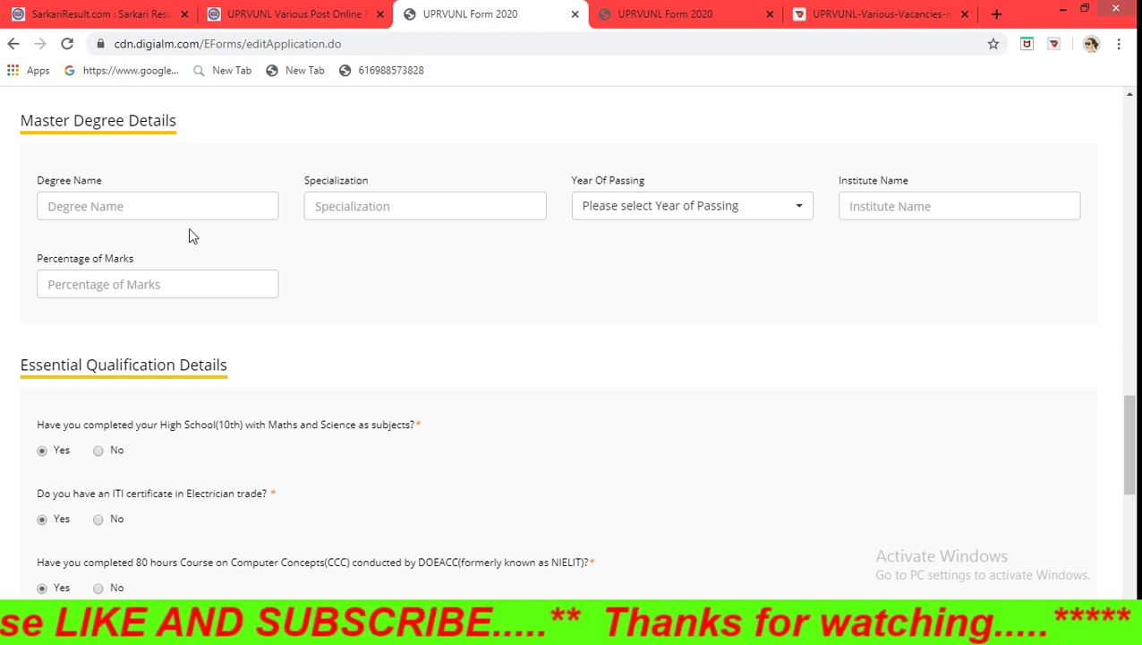
pyautogui.scroll(-2, 215, 331)
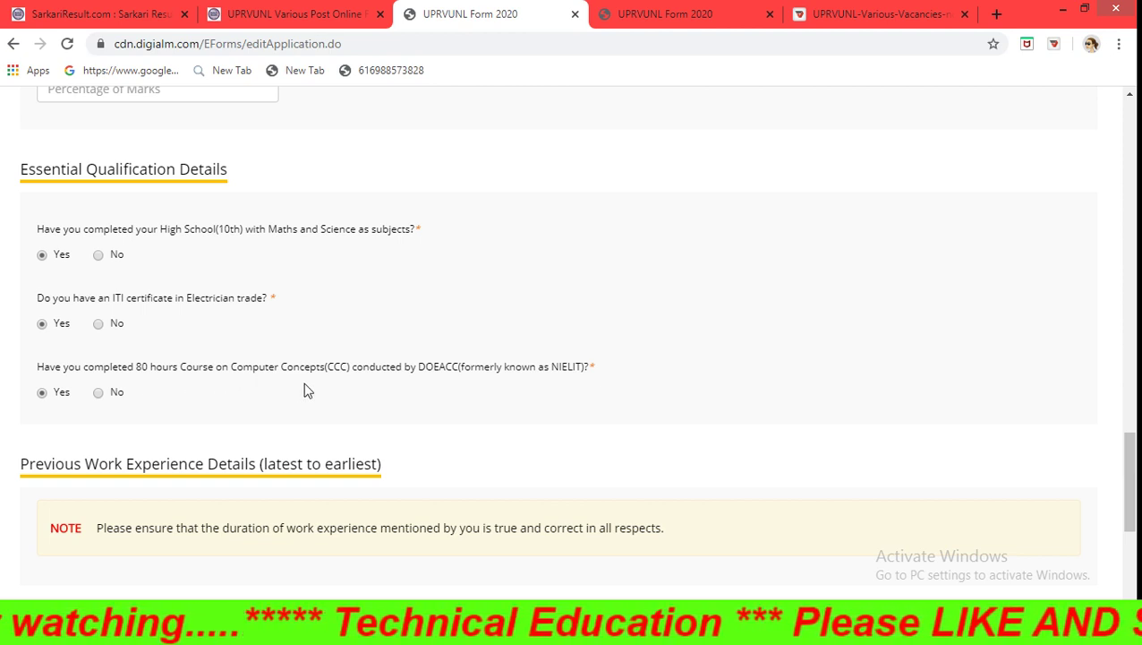
pyautogui.click(99, 394)
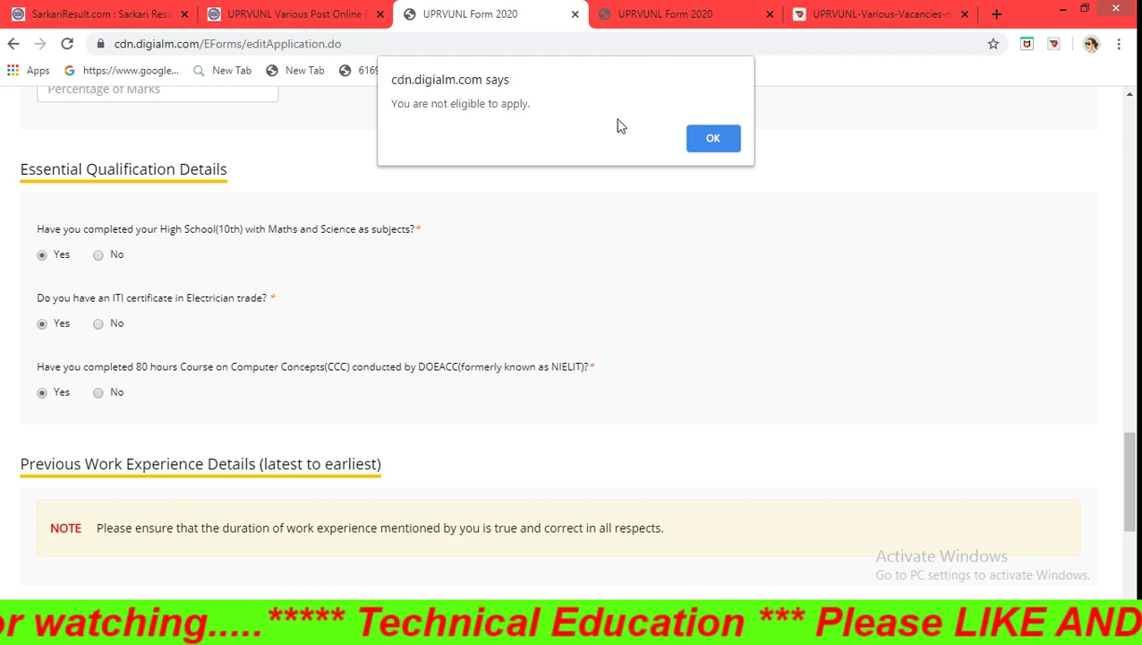
pyautogui.click(707, 139)
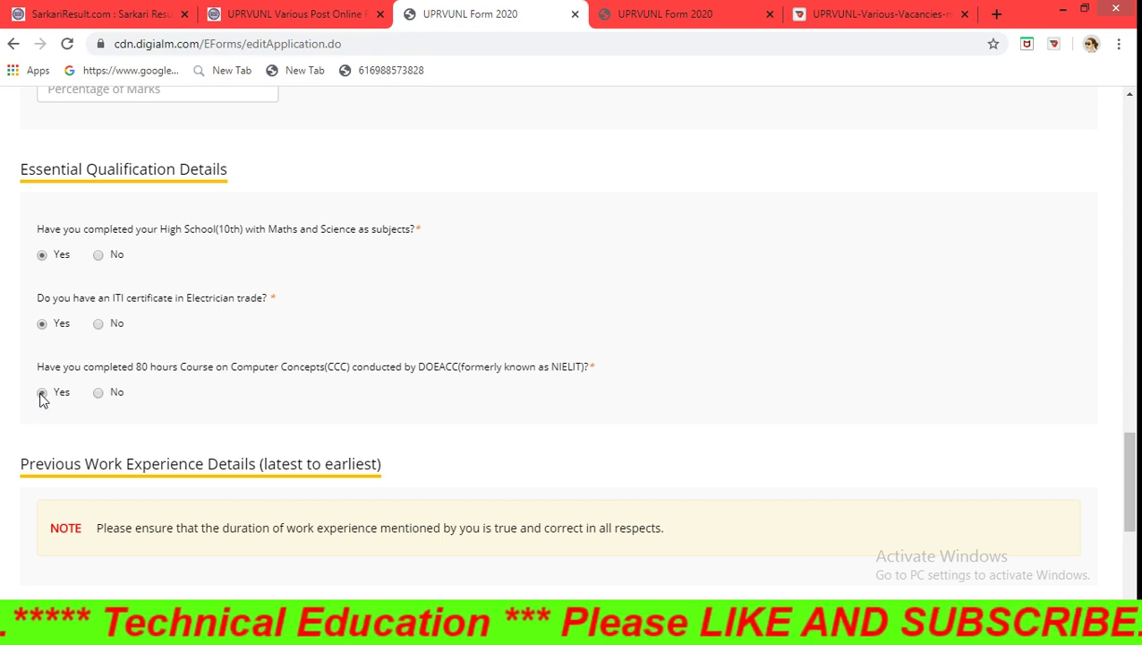
# Step: Save the qualification details without adding work experience and continue to the declaration section
pyautogui.scroll(-4, 40, 399)
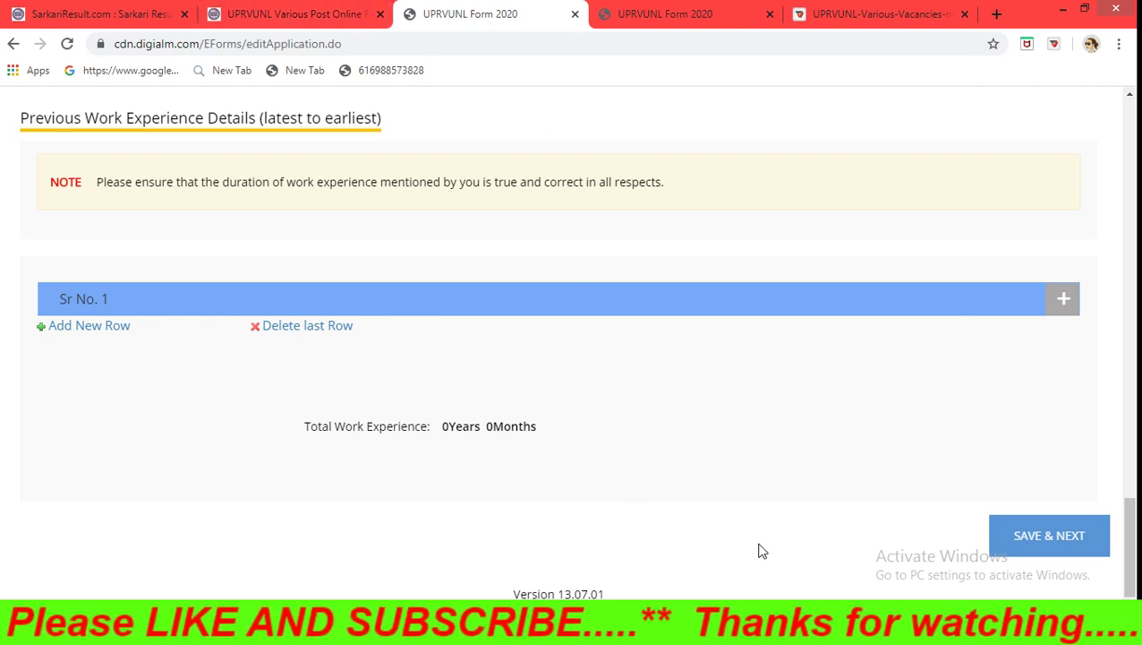
pyautogui.click(1016, 536)
pyautogui.scroll(10, 608, 382)
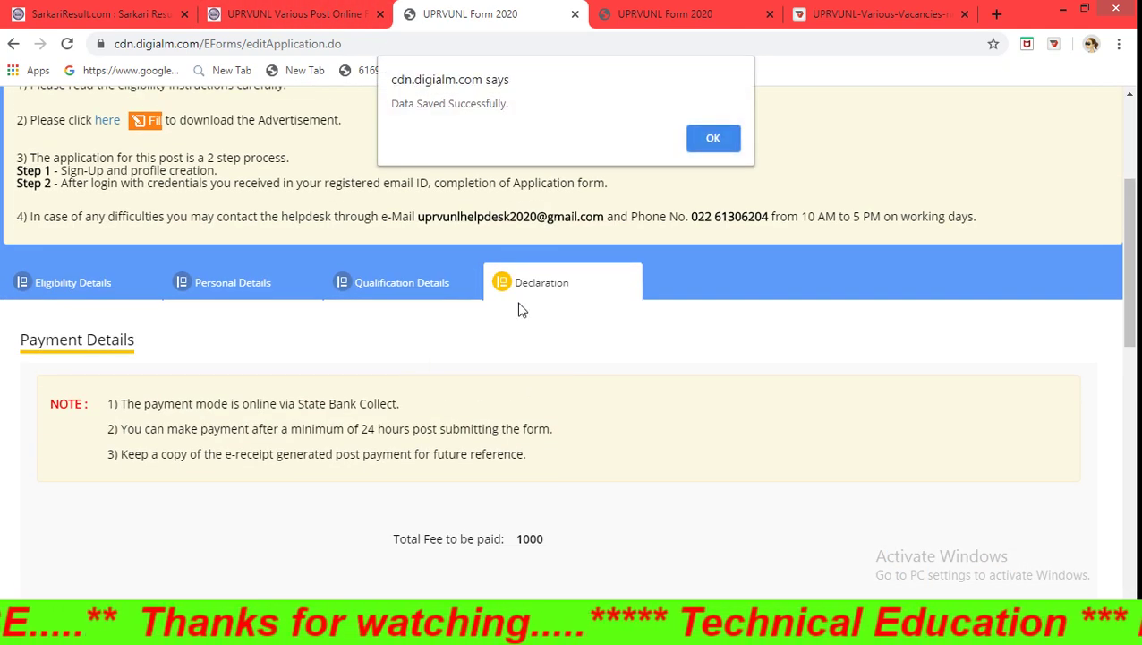
pyautogui.click(714, 139)
# Step: Examine the payment details in the declaration section, including the total fee and the payment timing note
pyautogui.scroll(-5, 623, 206)
pyautogui.scroll(2, 472, 185)
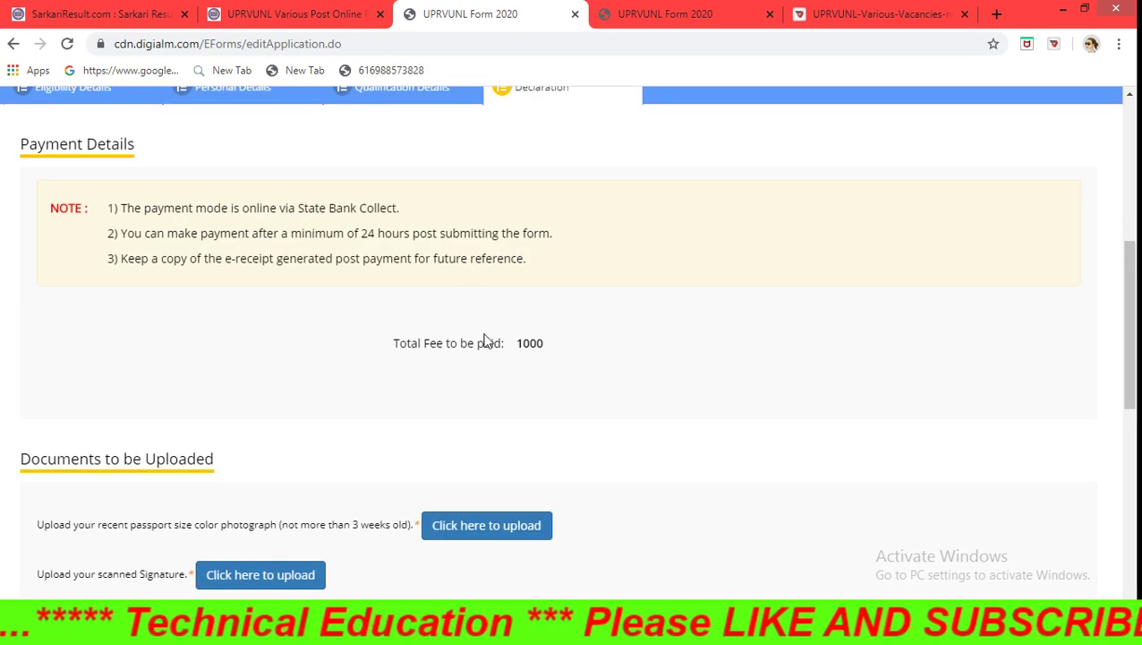
pyautogui.moveTo(517, 343); pyautogui.dragTo(594, 342)
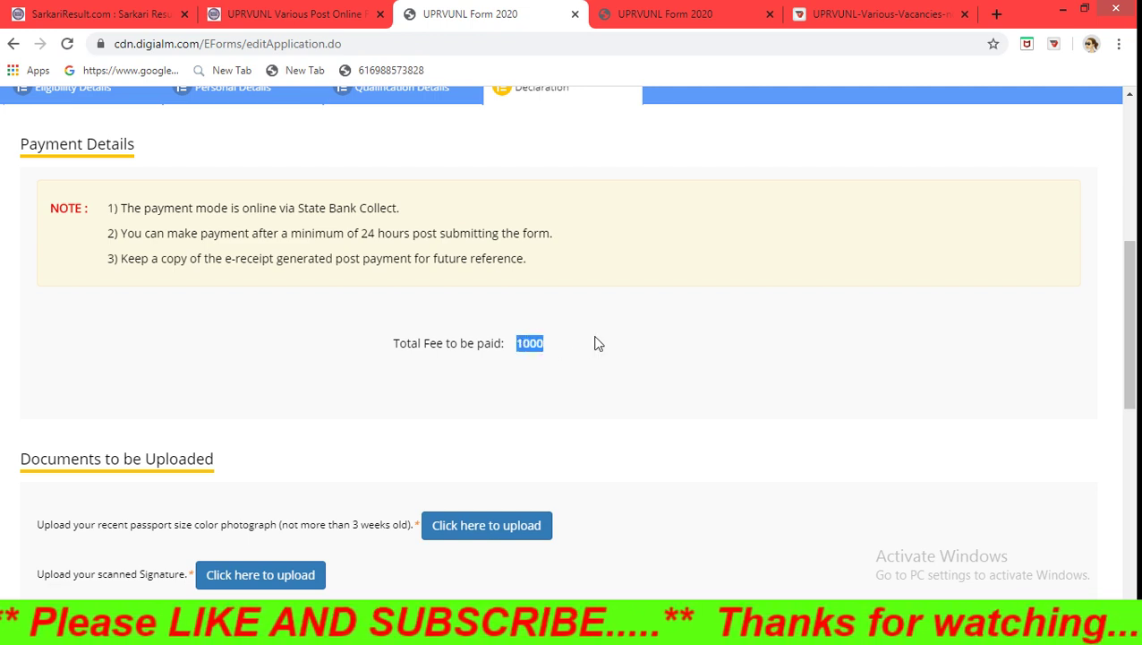
pyautogui.click(212, 234)
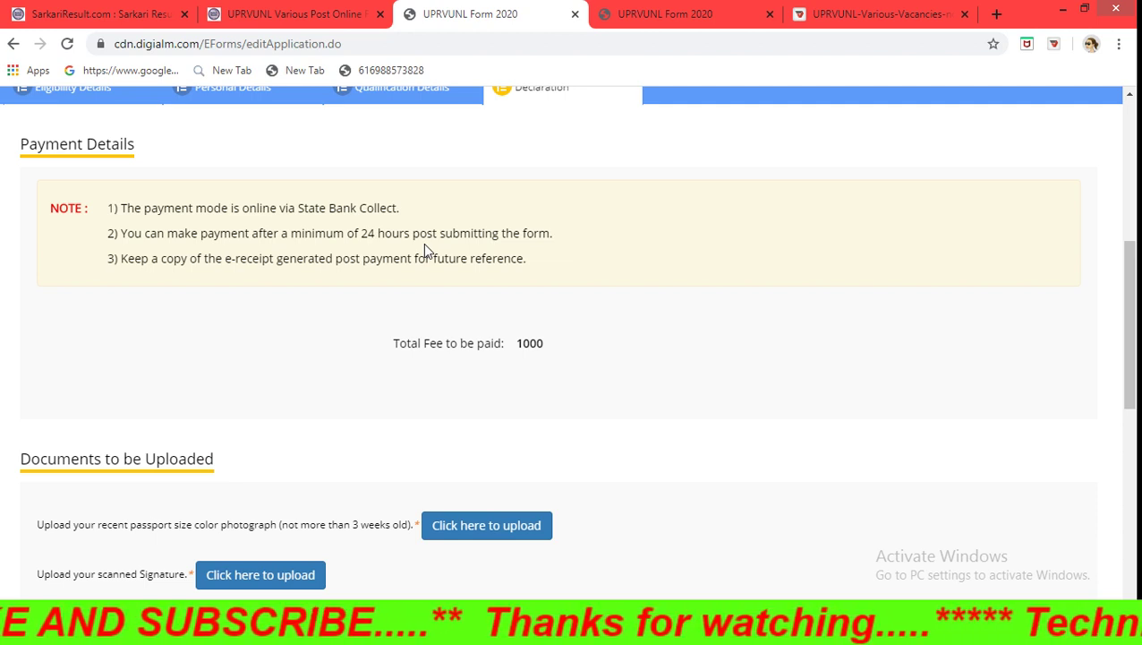
# Step: Check the file size and format requirements for uploading the caste certificate, and close the upload dialog without choosing a file
pyautogui.scroll(-2, 425, 246)
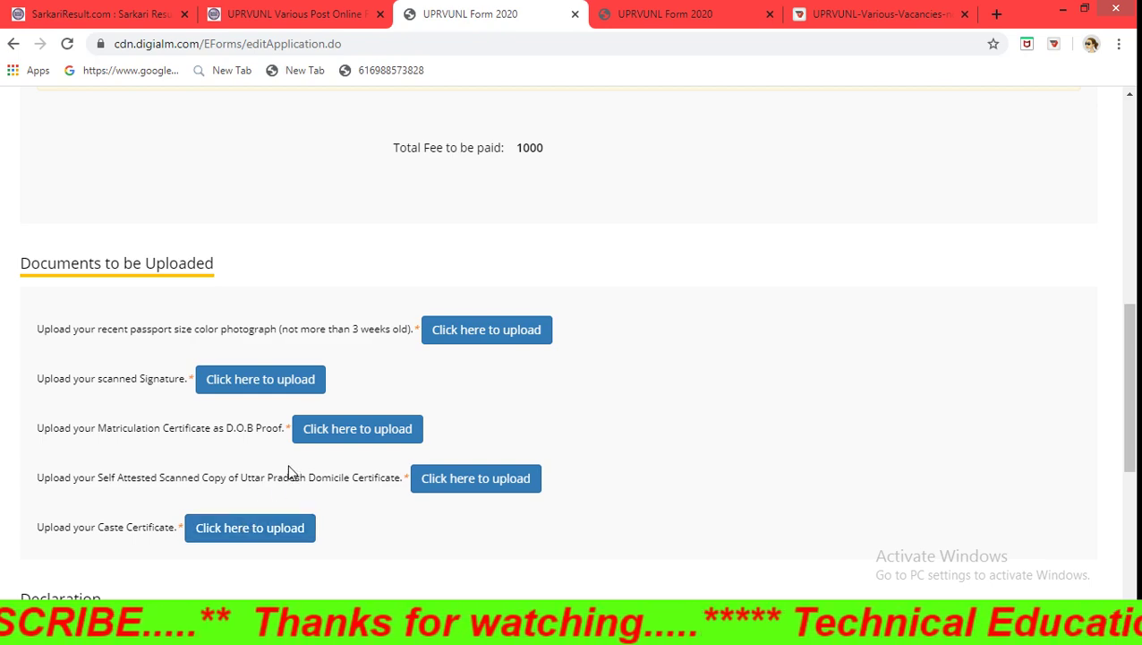
pyautogui.scroll(-2, 282, 461)
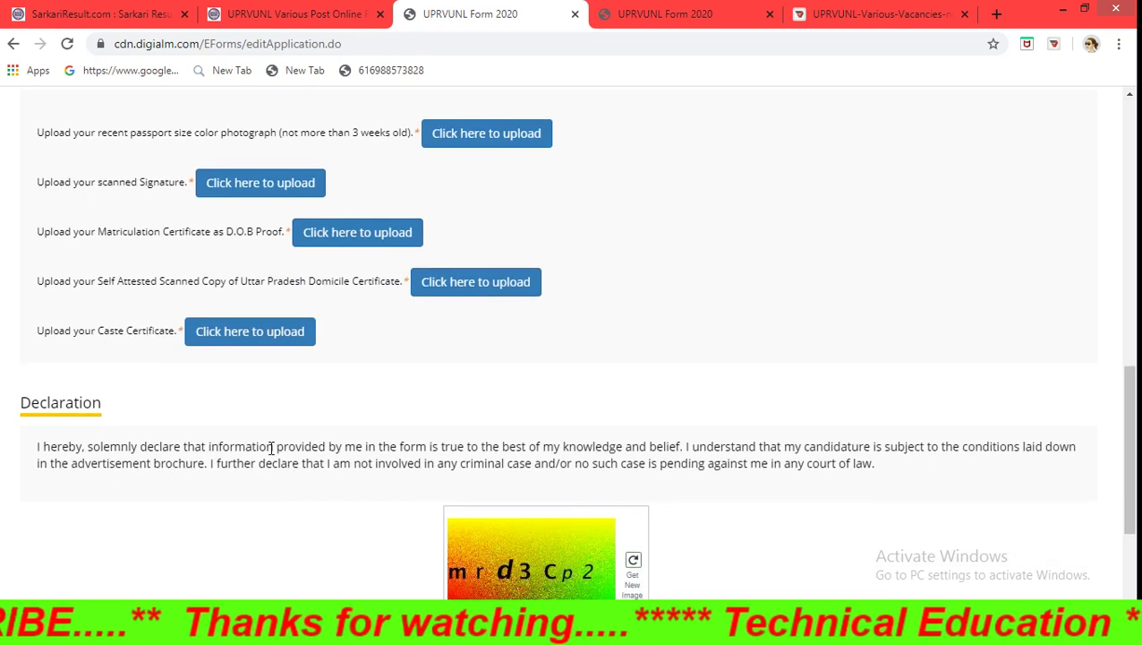
pyautogui.click(248, 329)
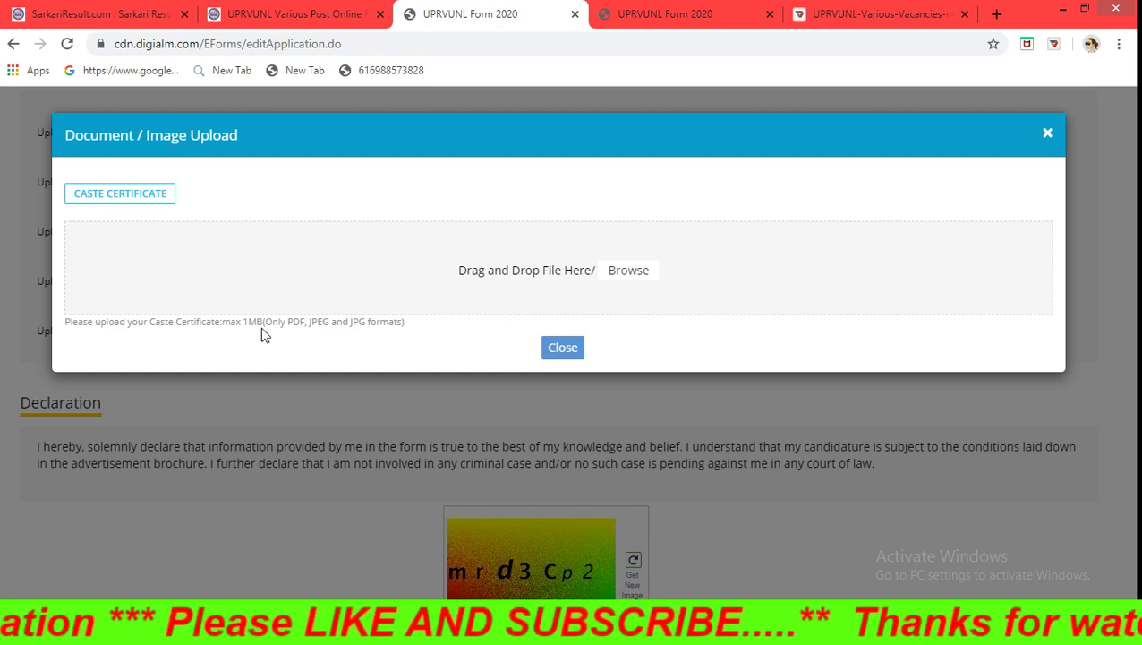
pyautogui.click(565, 356)
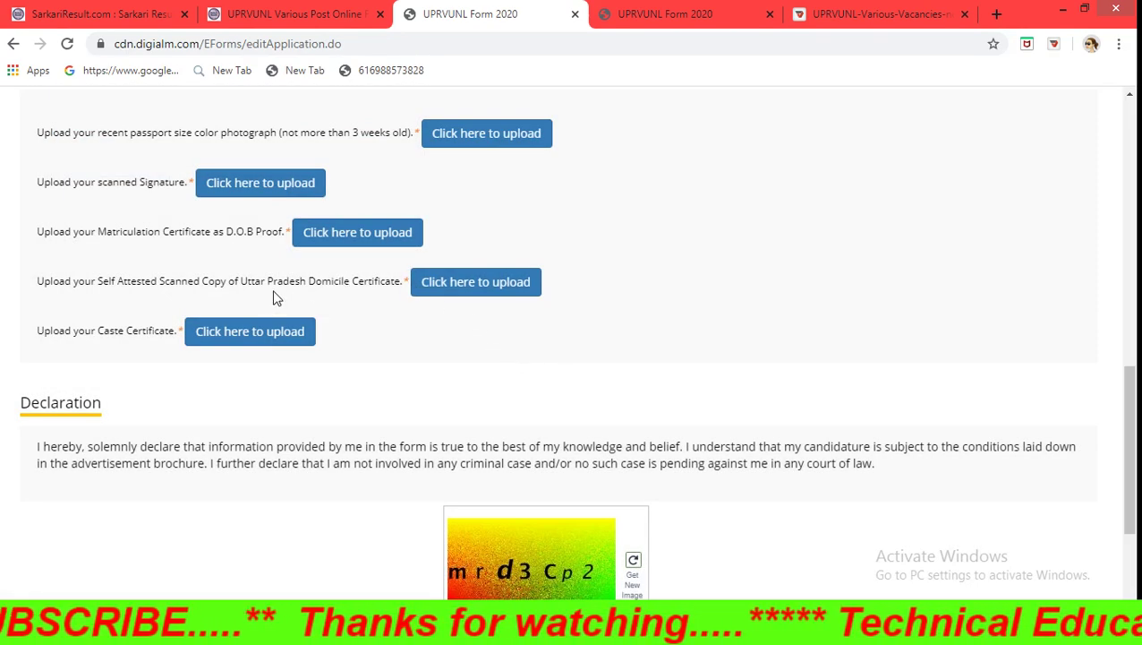
# Step: Check the upload size and format limits for the scanned signature and the Uttar Pradesh domicile certificate, closing each dialog without uploading
pyautogui.click(256, 181)
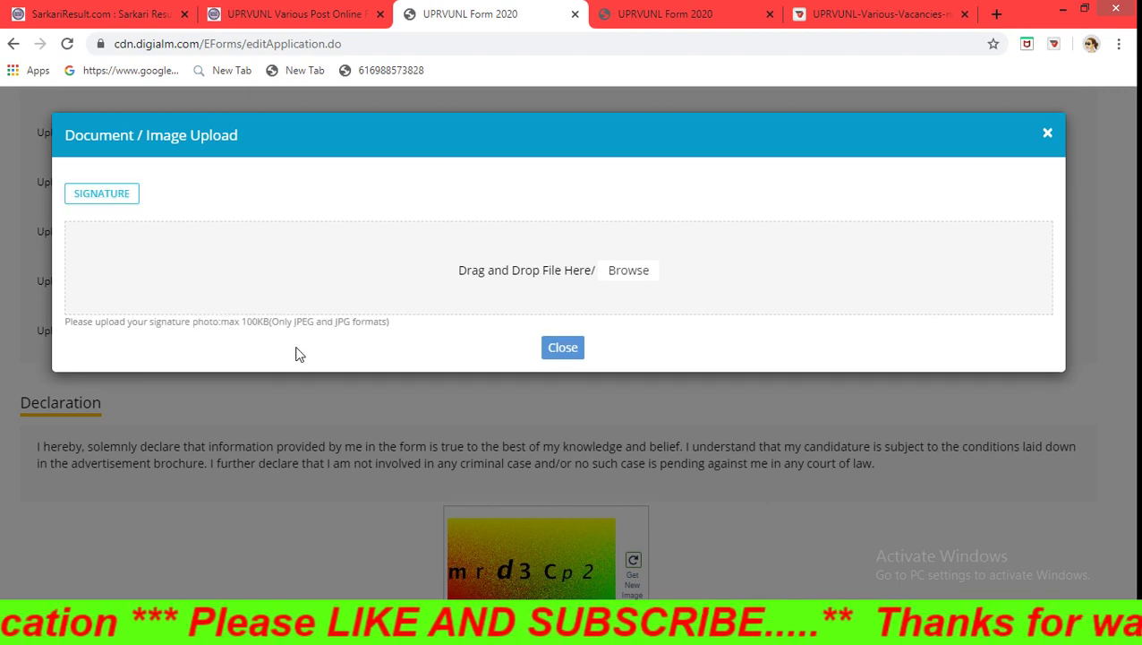
pyautogui.moveTo(240, 321); pyautogui.dragTo(388, 321)
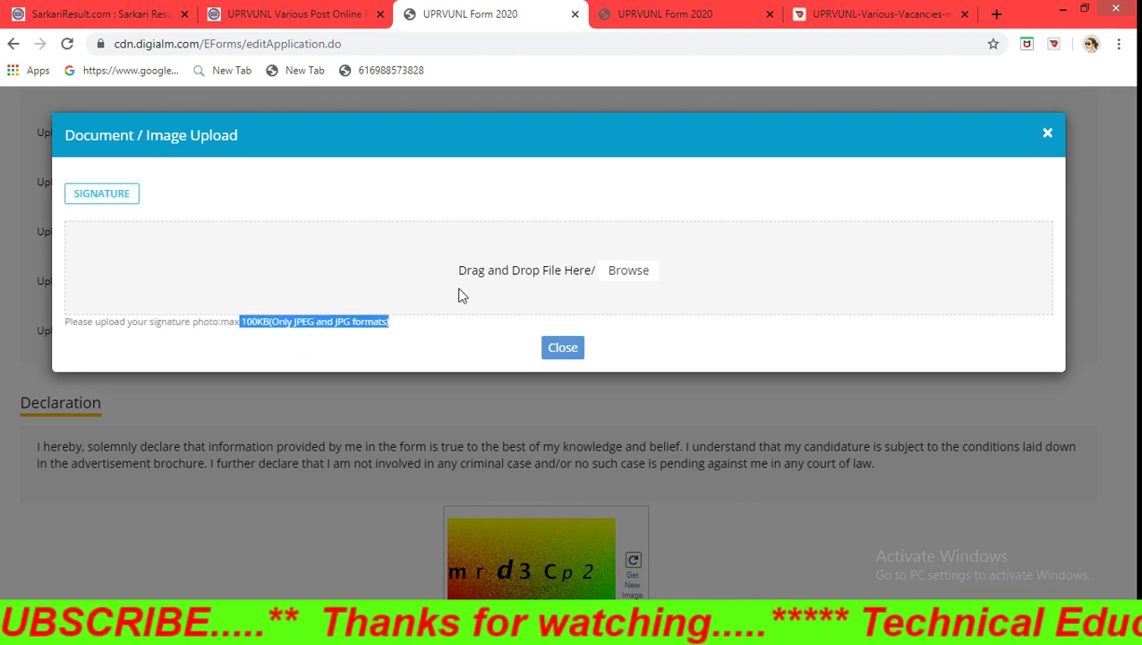
pyautogui.click(570, 347)
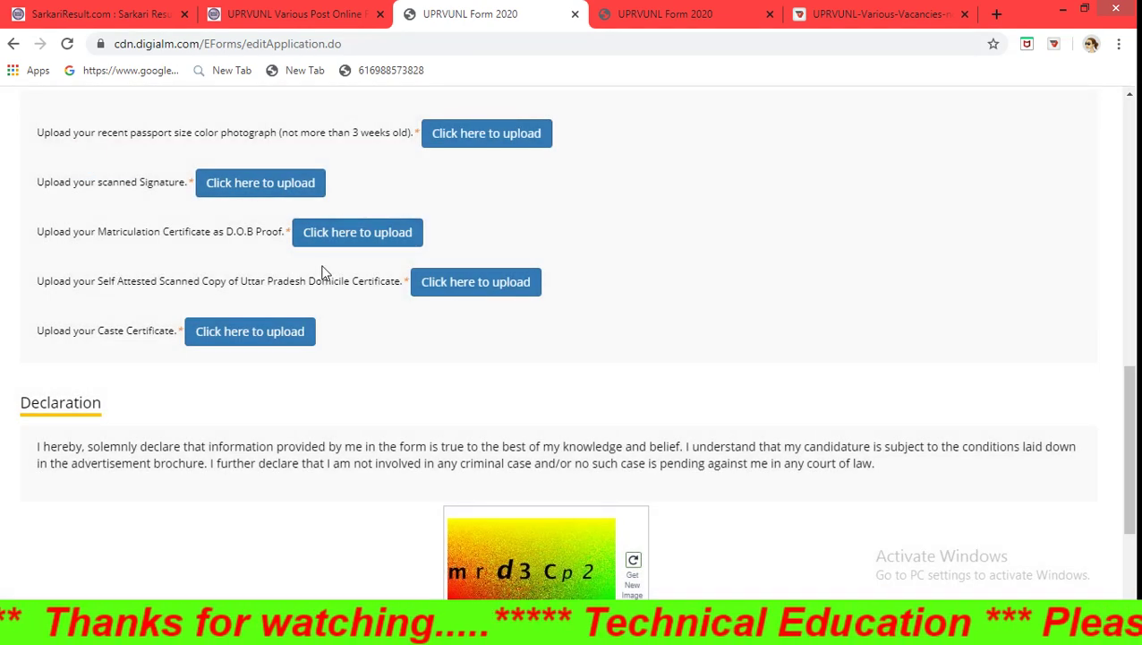
pyautogui.click(445, 282)
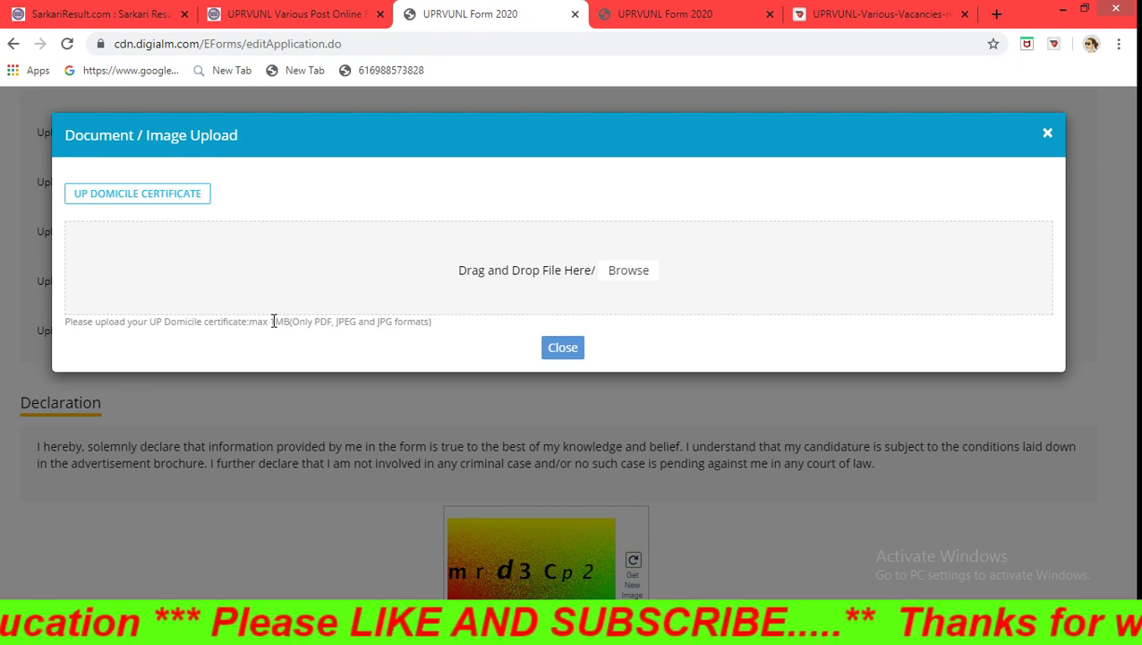
pyautogui.moveTo(273, 321); pyautogui.dragTo(350, 345)
pyautogui.click(582, 352)
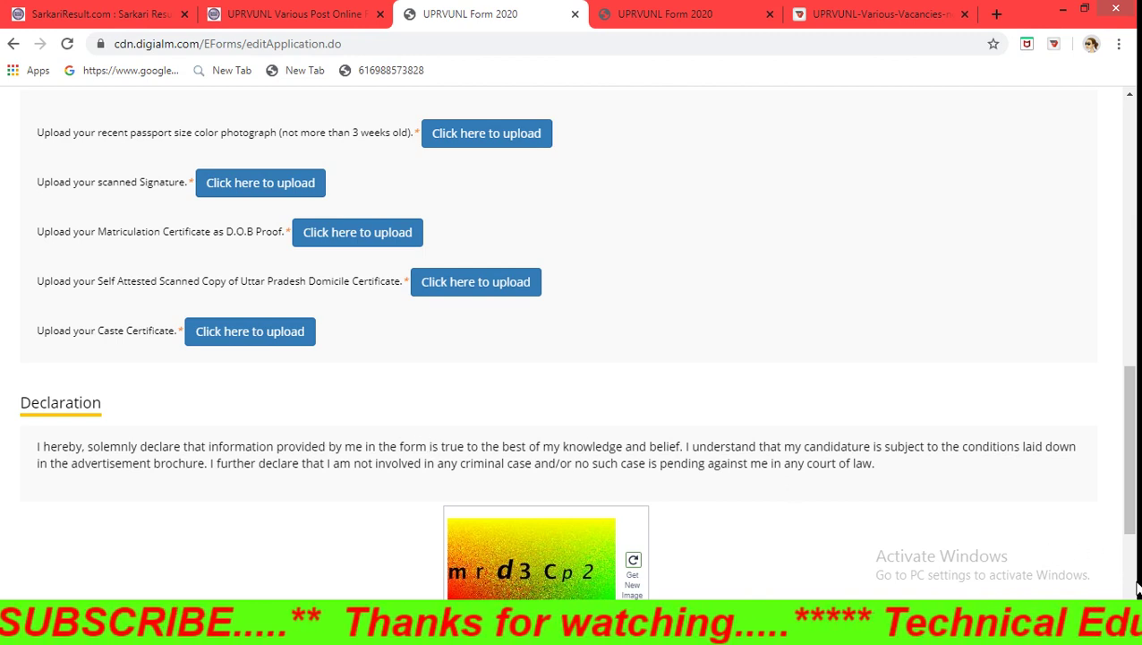
# Step: Agree to the declaration statement at the end of the application form, leaving the captcha text empty
pyautogui.scroll(-3, 1136, 586)
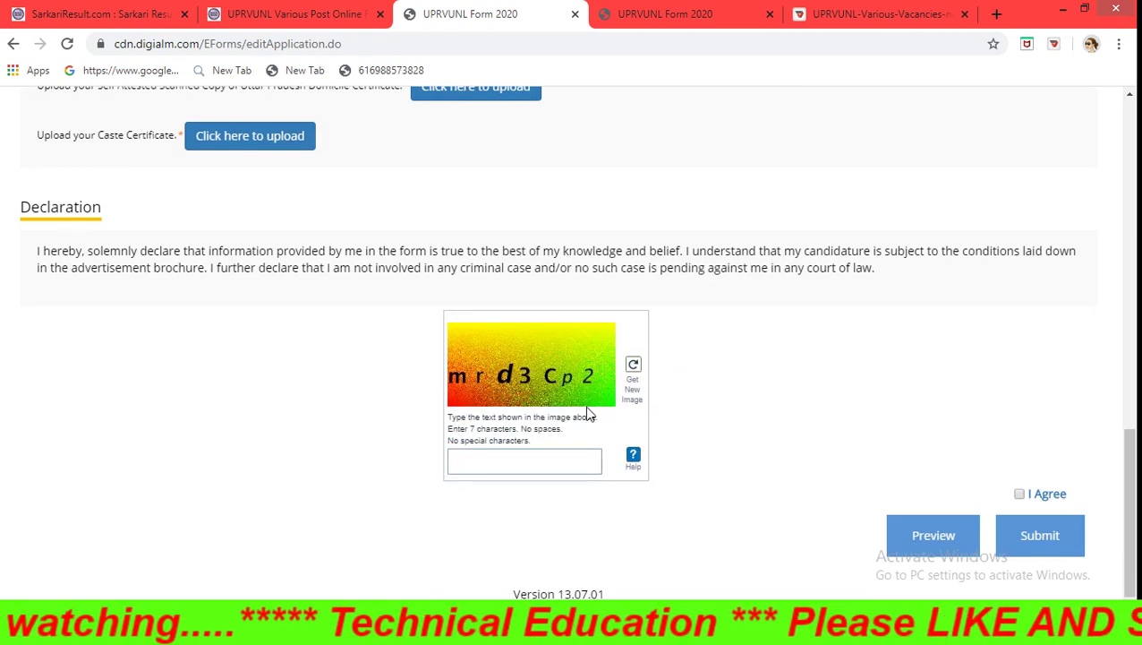
pyautogui.click(504, 458)
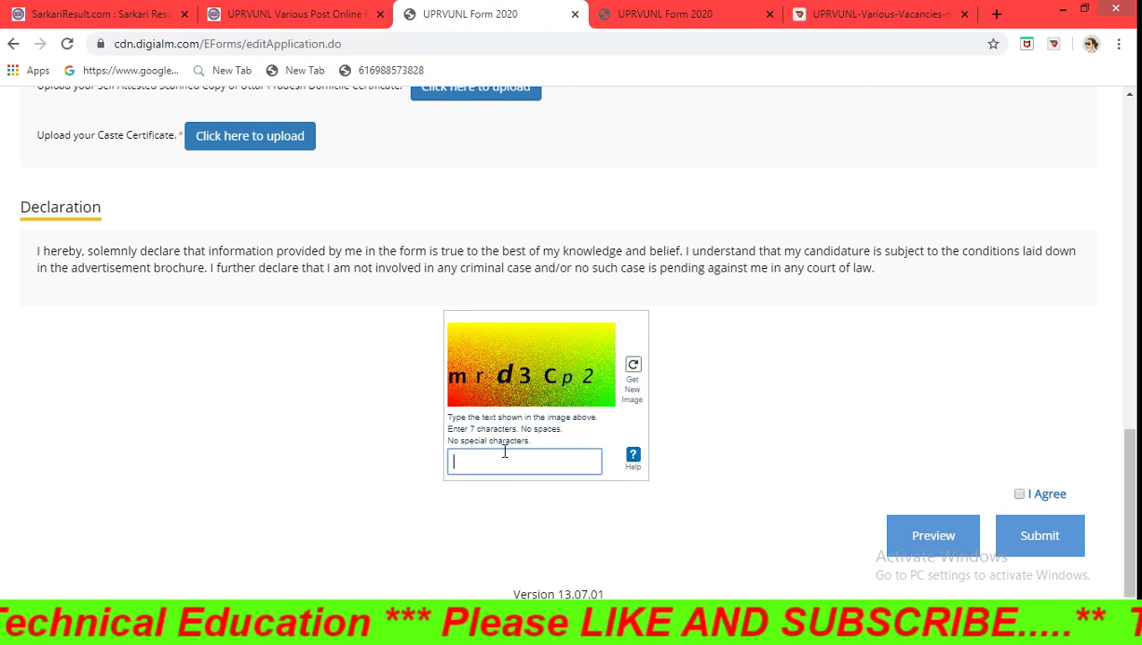
pyautogui.click(1018, 495)
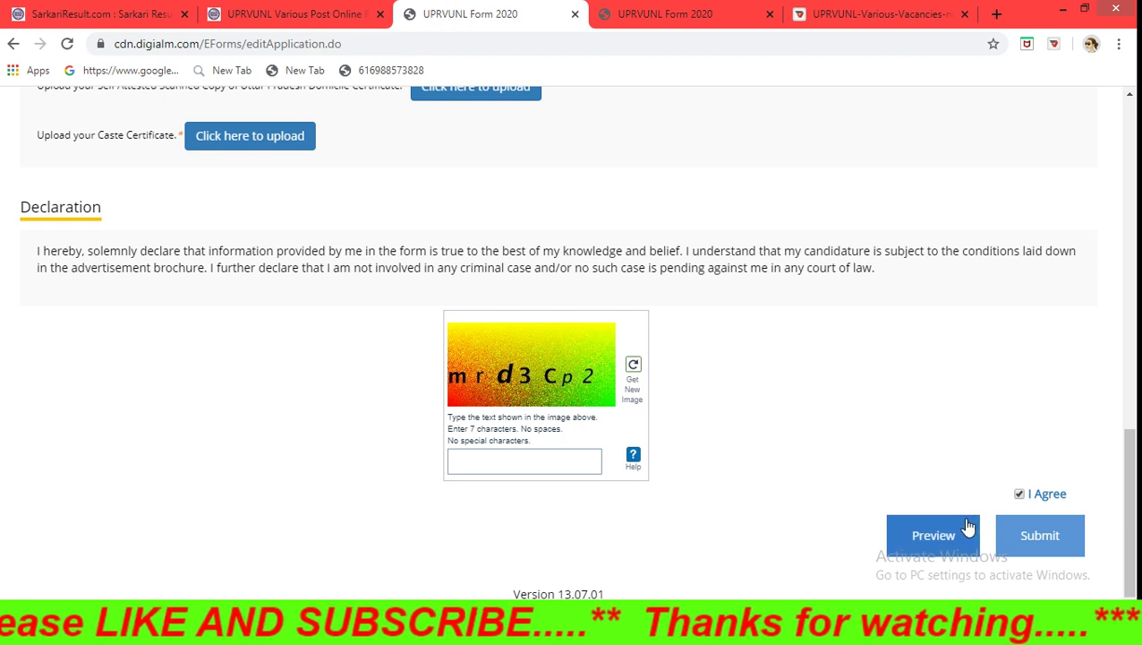